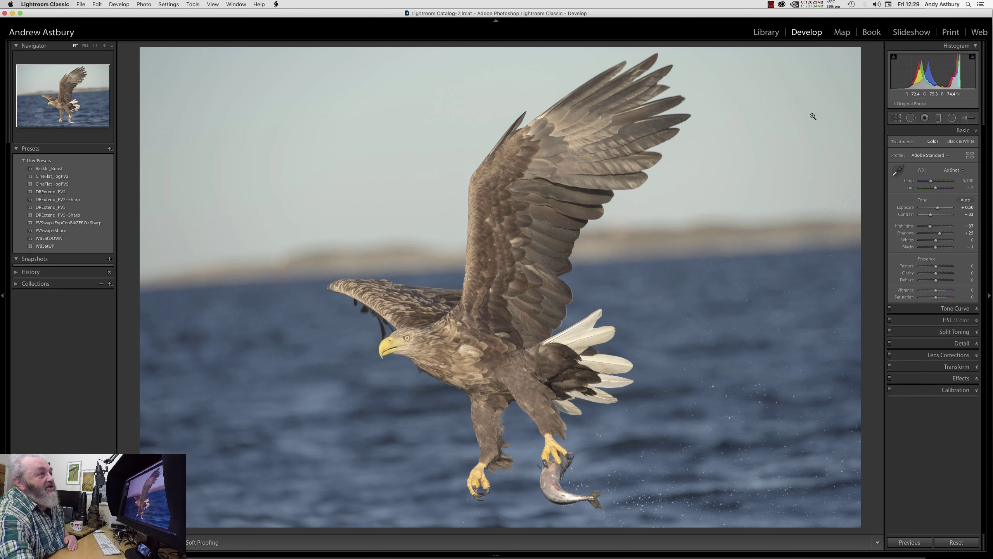
Try a slight clockwise straightening crop, then reset it to the full frame
{"action": "left_click", "coordinate": [896, 118]}
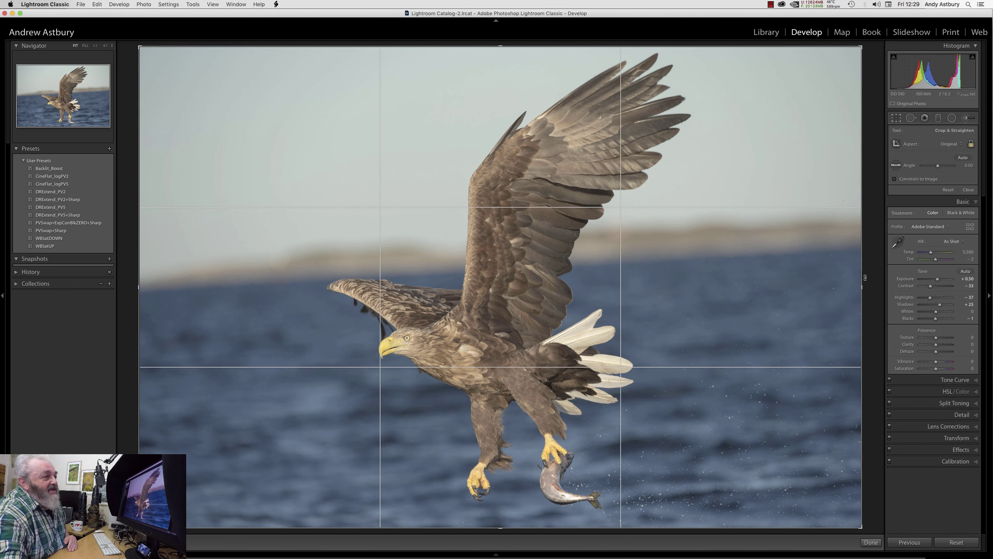
{"action": "left_click_drag", "start_coordinate": [870, 285], "coordinate": [862, 312]}
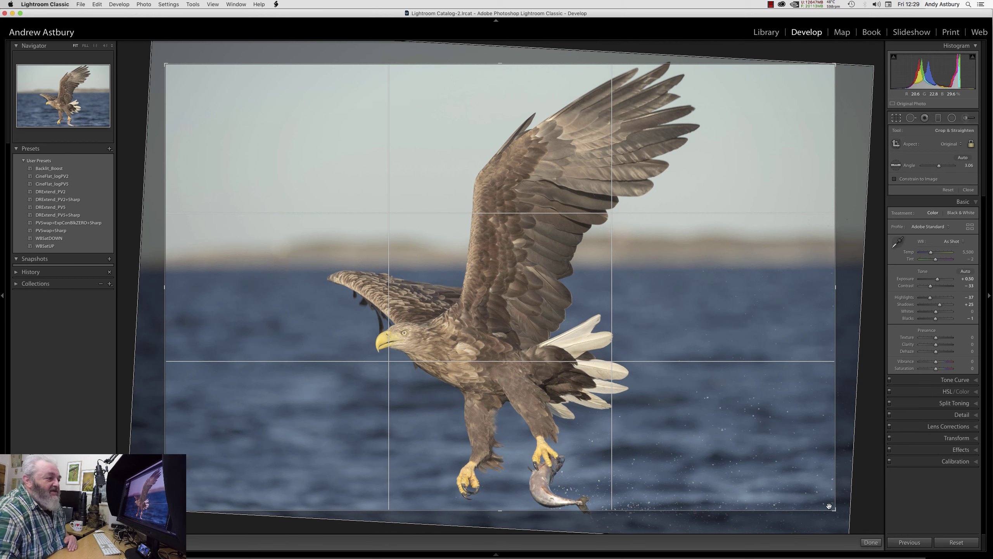
{"action": "right_click", "coordinate": [706, 283]}
{"action": "left_click", "coordinate": [707, 286]}
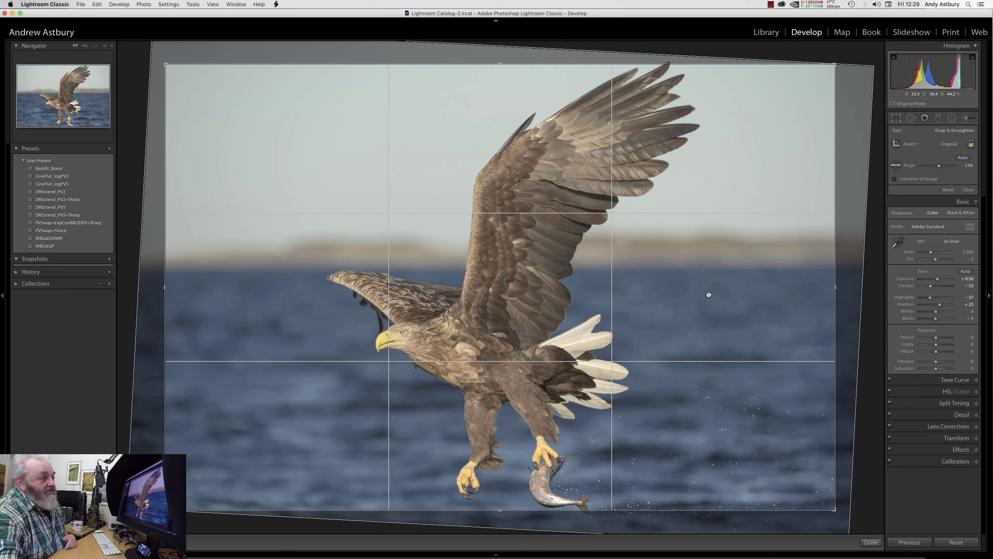
{"action": "left_click", "coordinate": [872, 542]}
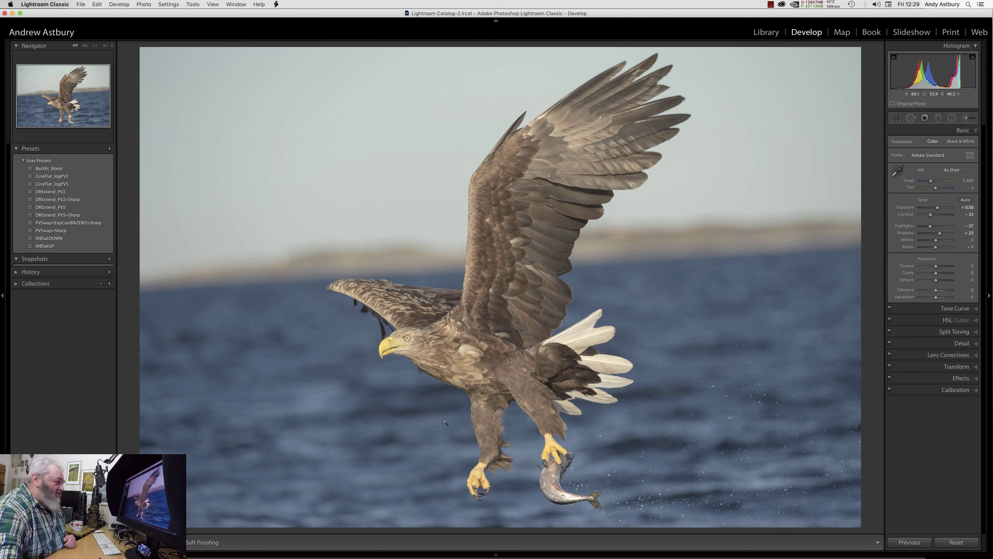
Bring up the eagle photo in Photoshop with the History panel collapsed
{"action": "mouse_move", "coordinate": [387, 556]}
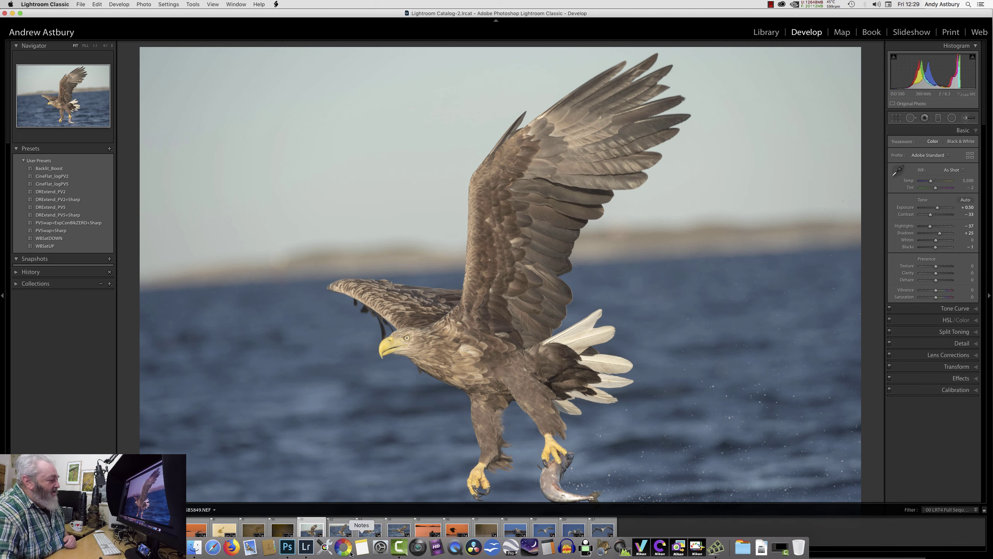
{"action": "left_click", "coordinate": [288, 548]}
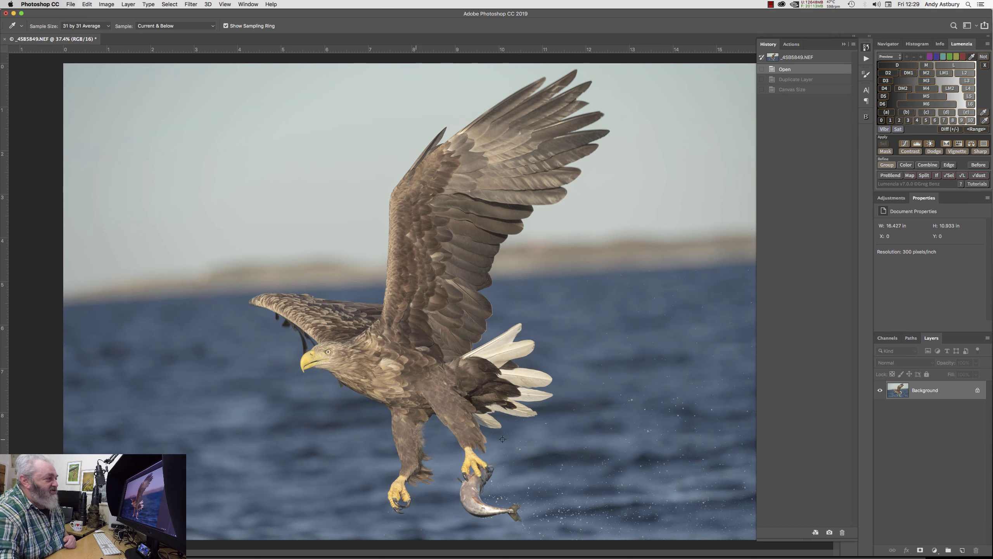
{"action": "left_click", "coordinate": [844, 44]}
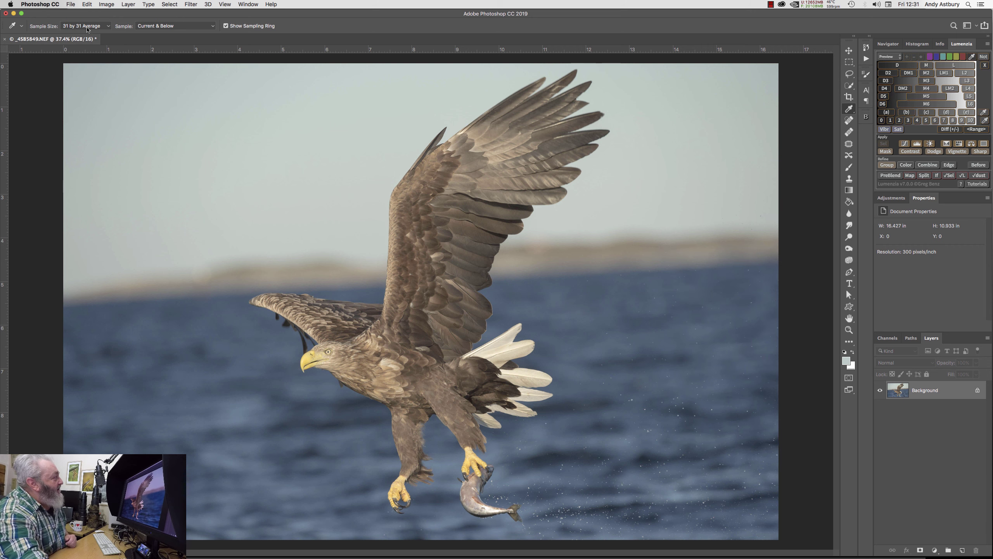
{"action": "left_click", "coordinate": [84, 28]}
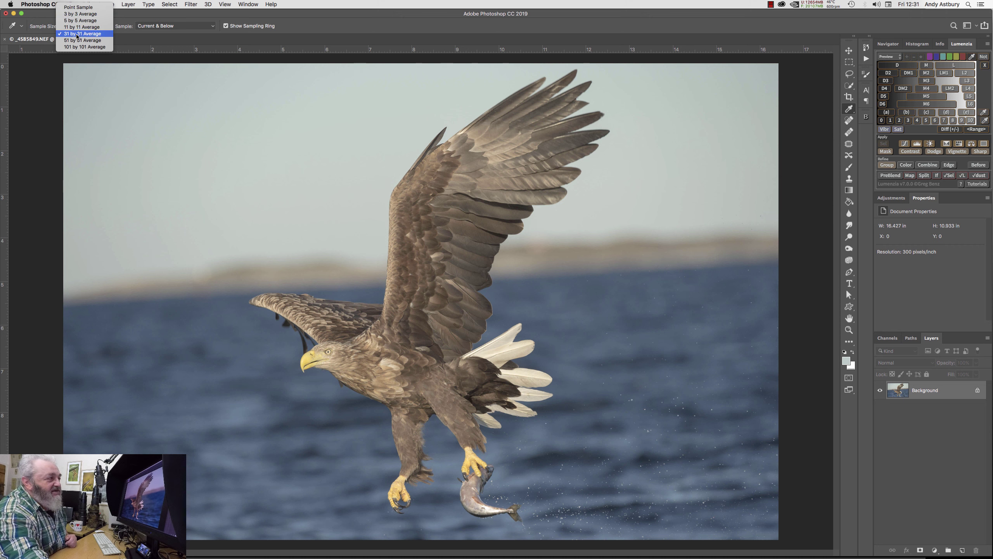
{"action": "left_click", "coordinate": [595, 68]}
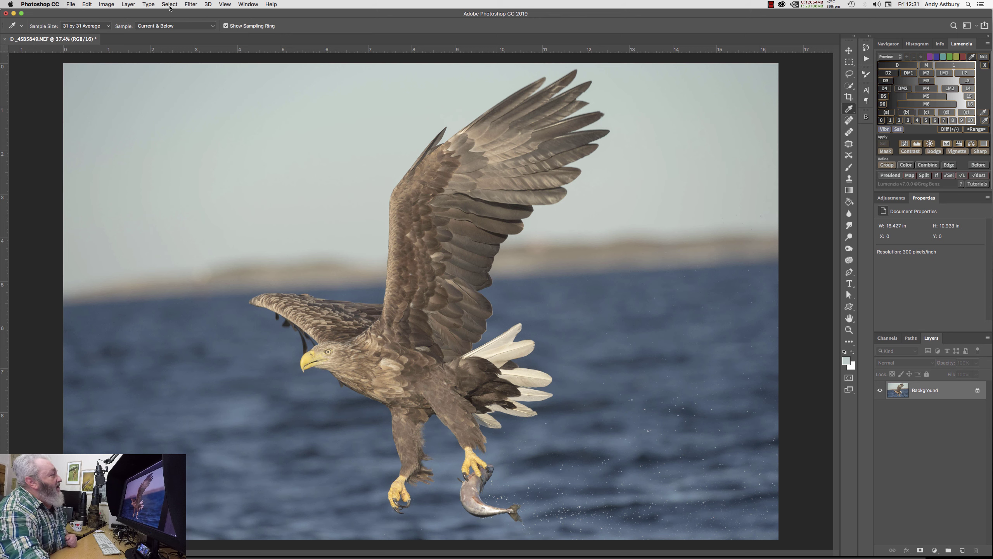
Extend the canvas height to 11.9 inches, anchored at the bottom so the strip appears on top
{"action": "left_click", "coordinate": [107, 5]}
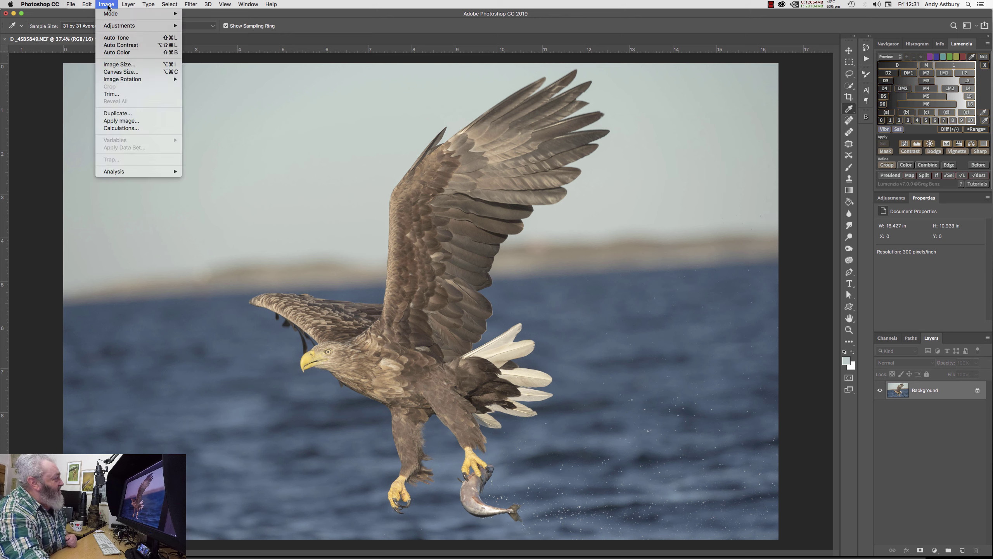
{"action": "left_click", "coordinate": [115, 73]}
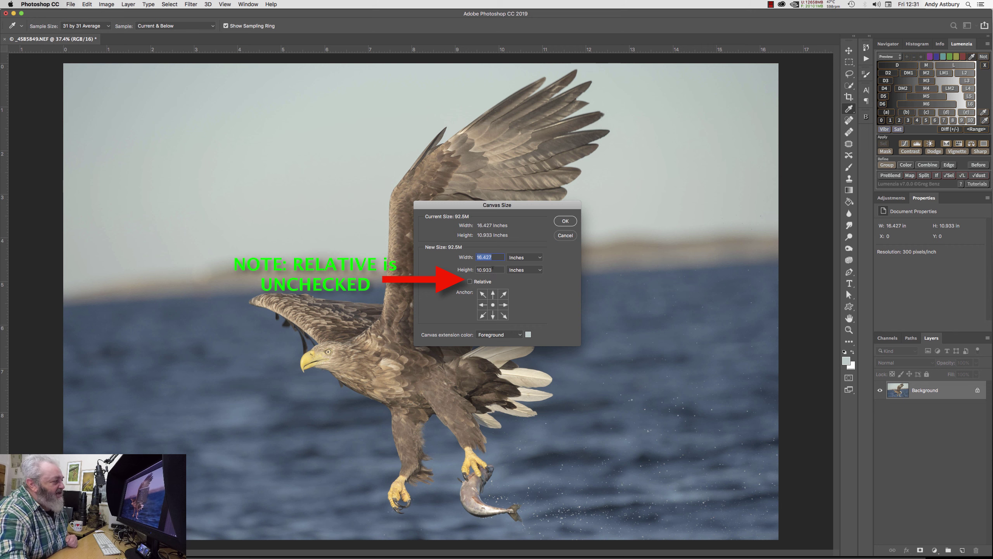
{"action": "left_click_drag", "start_coordinate": [493, 271], "coordinate": [476, 270]}
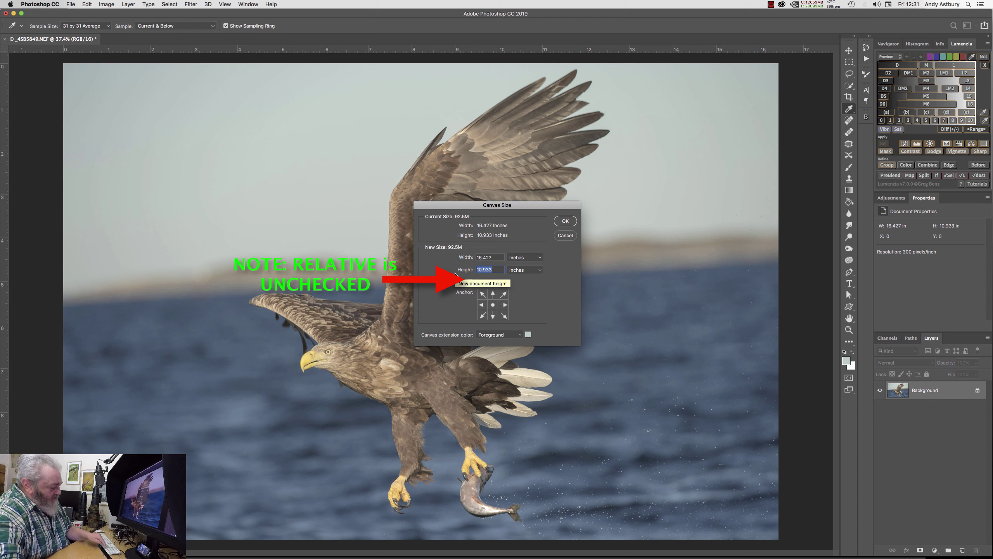
{"action": "type", "text": "11.9"}
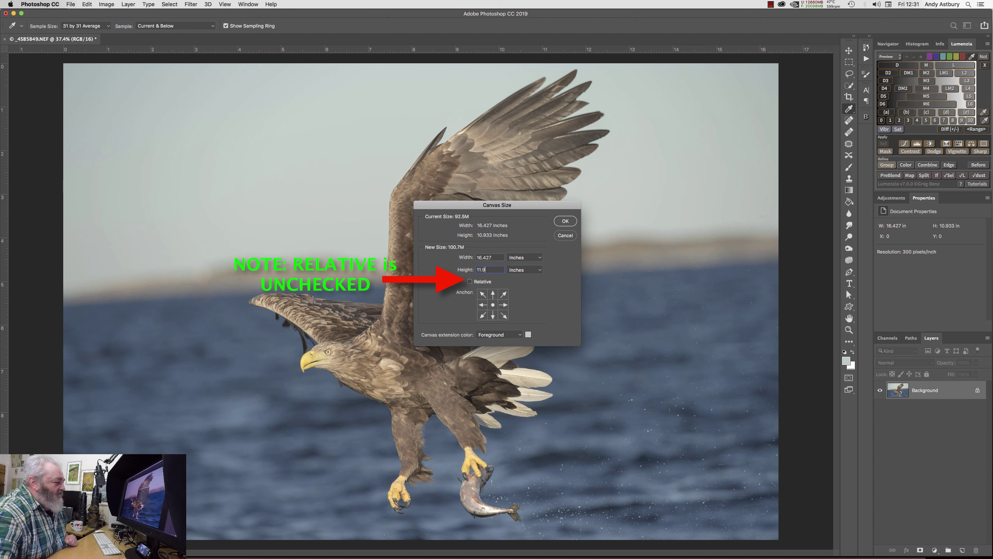
{"action": "left_click", "coordinate": [492, 316]}
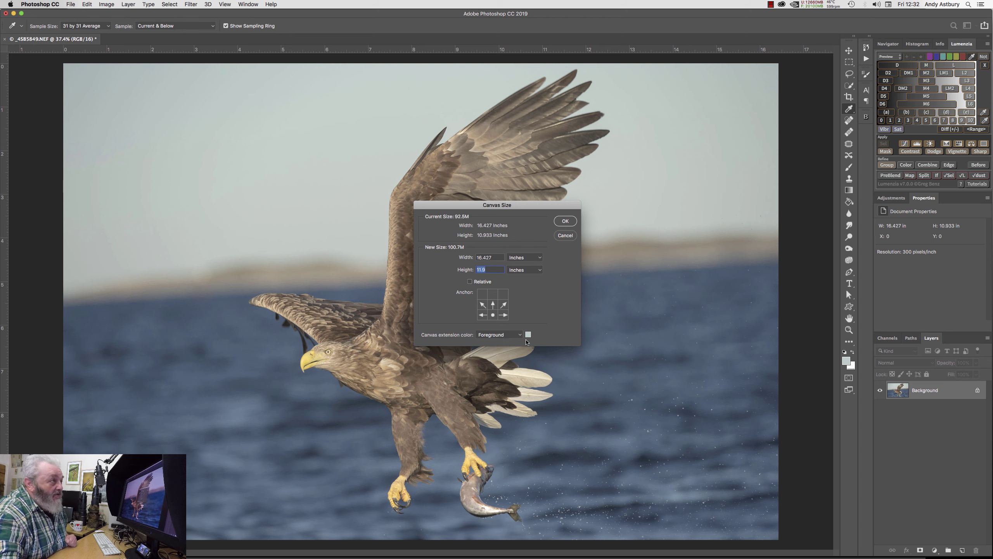
{"action": "left_click", "coordinate": [562, 222]}
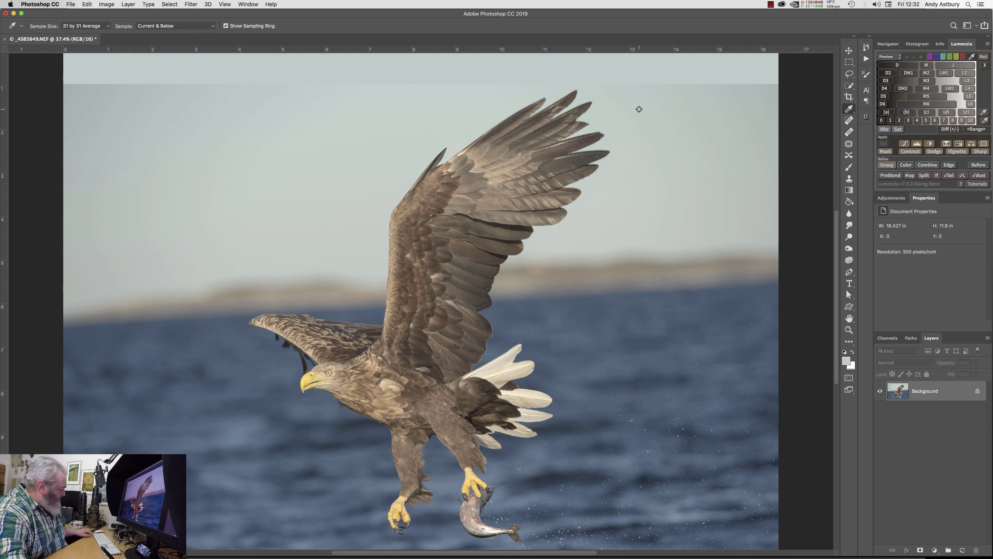
Lasso the new top strip plus some upper sky and fill it with Content-Aware Fill
{"action": "key", "text": "super+minus"}
{"action": "key", "text": "super+minus"}
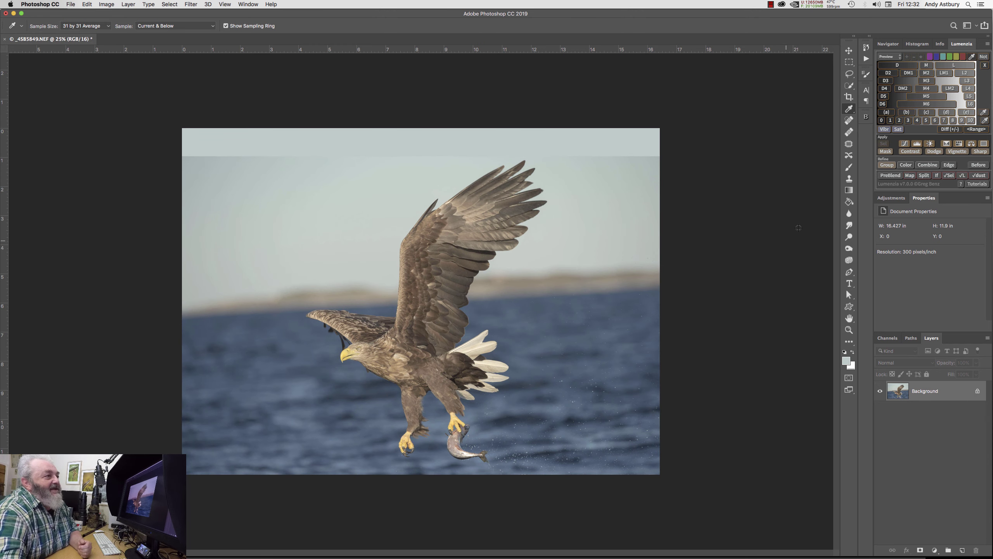
{"action": "left_click", "coordinate": [849, 75]}
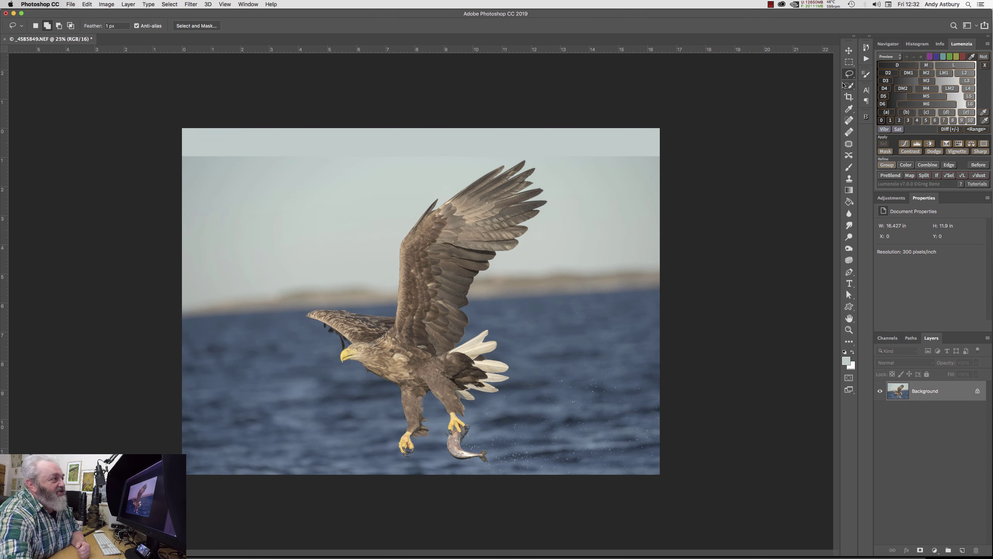
{"action": "mouse_move", "coordinate": [173, 115]}
{"action": "left_mouse_down"}
{"action": "mouse_move", "coordinate": [178, 180]}
{"action": "mouse_move", "coordinate": [240, 222]}
{"action": "mouse_move", "coordinate": [490, 160]}
{"action": "mouse_move", "coordinate": [573, 168]}
{"action": "mouse_move", "coordinate": [681, 159]}
{"action": "mouse_move", "coordinate": [682, 103]}
{"action": "mouse_move", "coordinate": [579, 94]}
{"action": "mouse_move", "coordinate": [106, 106]}
{"action": "left_mouse_up"}
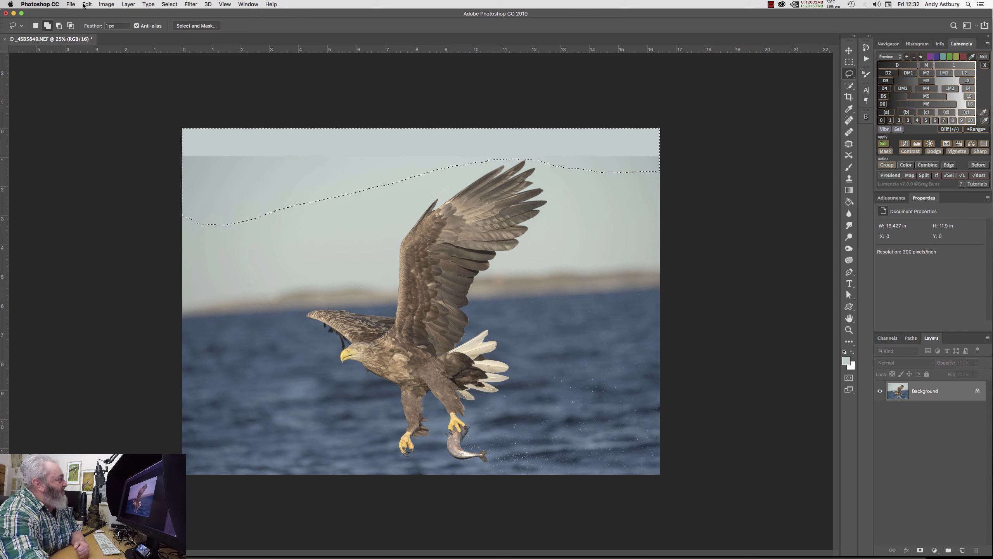
{"action": "left_click", "coordinate": [70, 4]}
{"action": "mouse_move", "coordinate": [87, 4]}
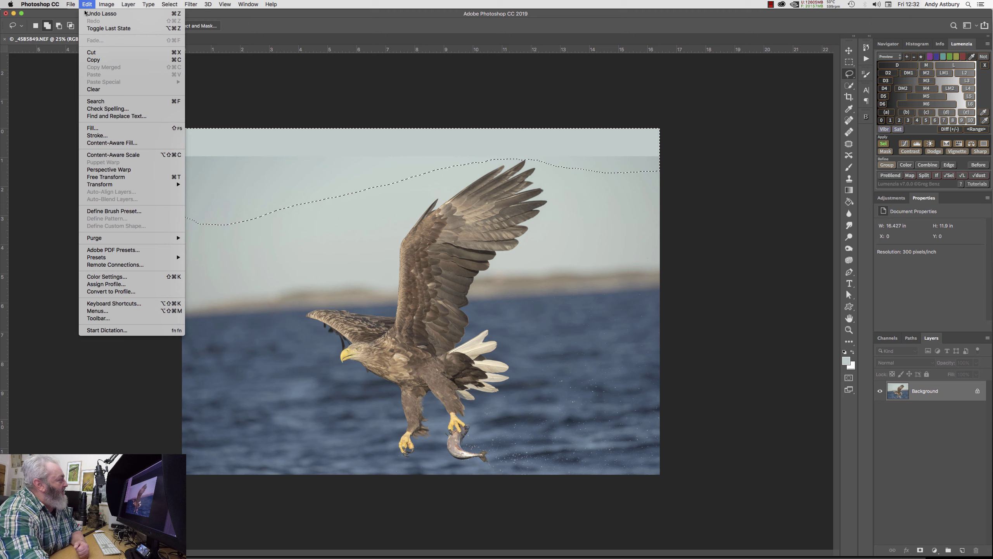
{"action": "left_click", "coordinate": [103, 143]}
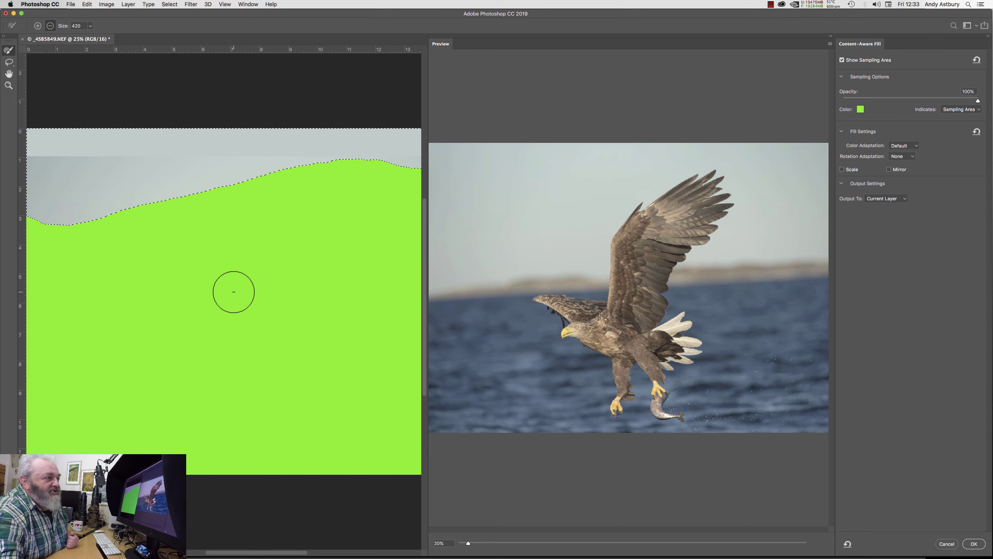
{"action": "left_click", "coordinate": [974, 544]}
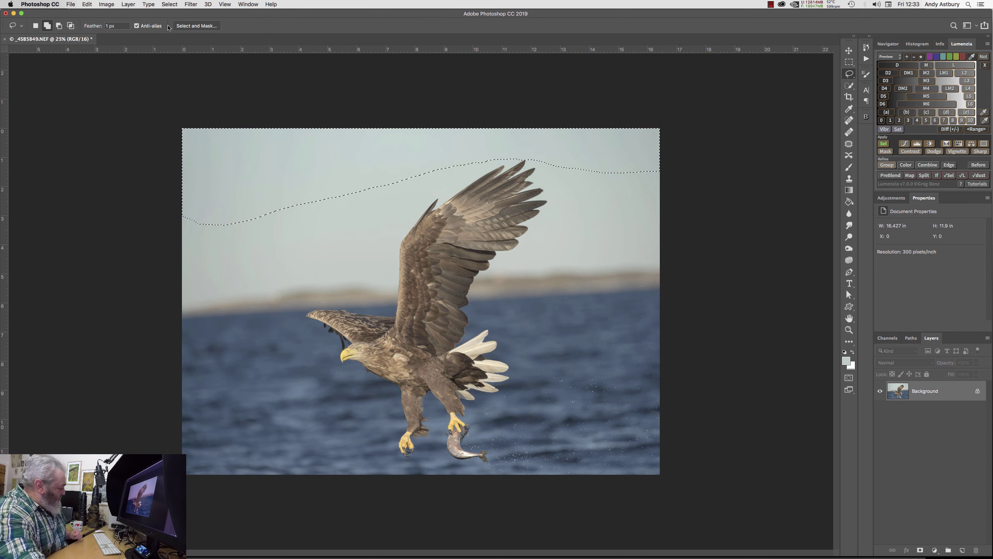
Deselect, inspect the wing tips at 100%, then fit the whole photo and zoom out to 25%
{"action": "left_click", "coordinate": [169, 4]}
{"action": "left_click", "coordinate": [174, 21]}
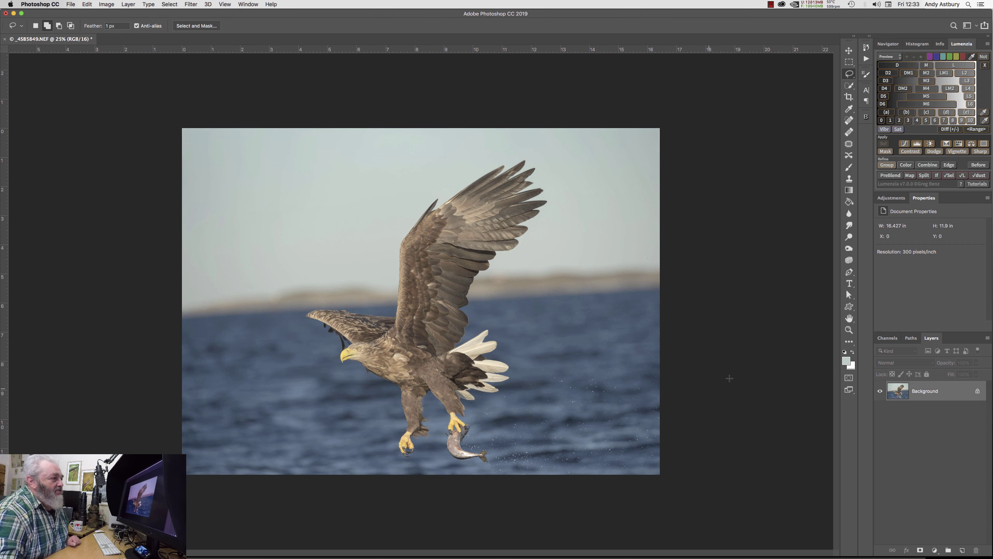
{"action": "double_click", "coordinate": [849, 330]}
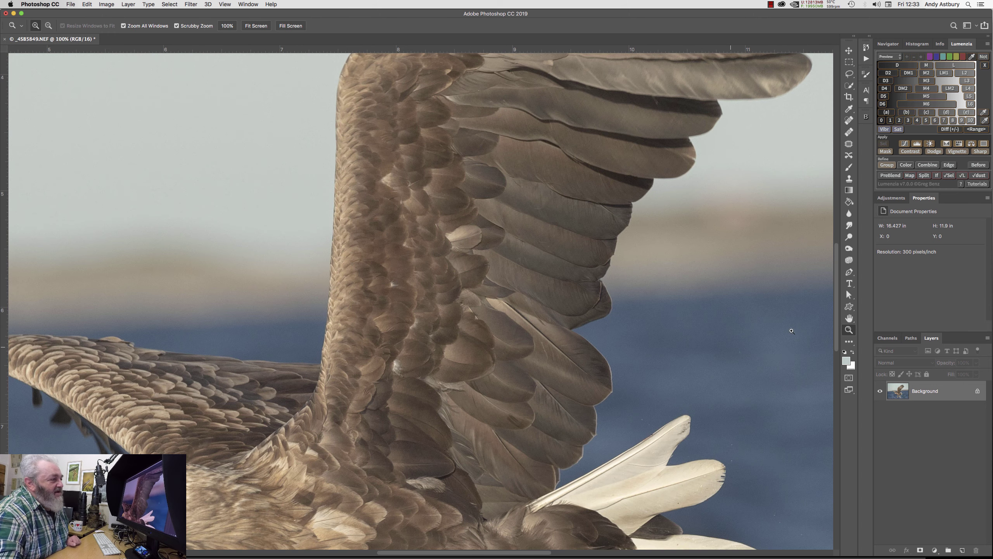
{"action": "scroll", "coordinate": [835, 306], "scroll_direction": "up", "scroll_amount": 12}
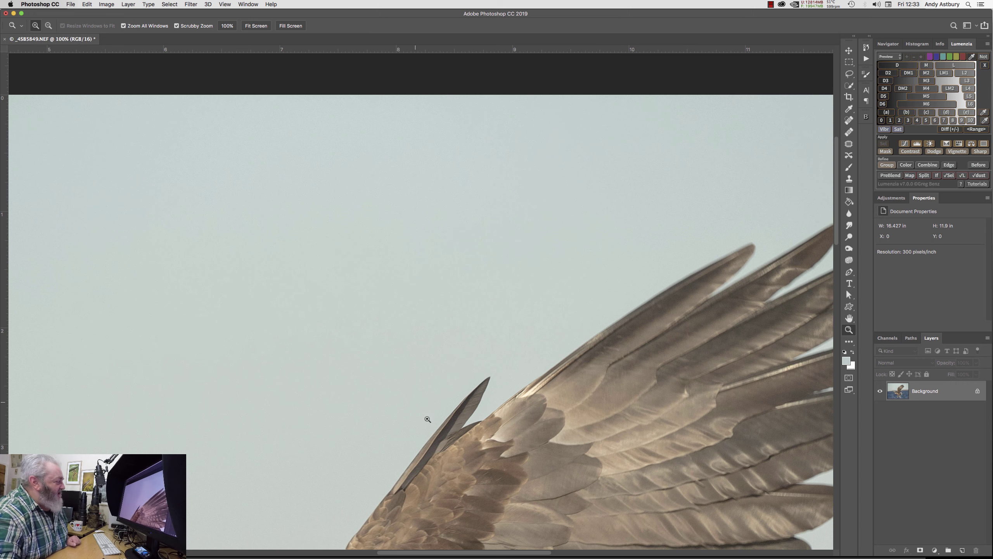
{"action": "left_click_drag", "start_coordinate": [473, 552], "coordinate": [553, 552]}
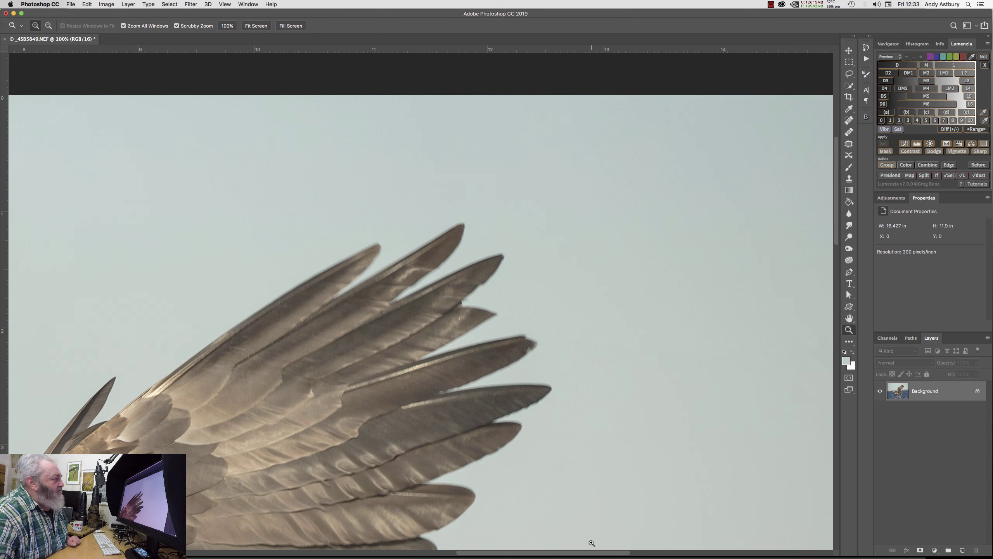
{"action": "double_click", "coordinate": [849, 318]}
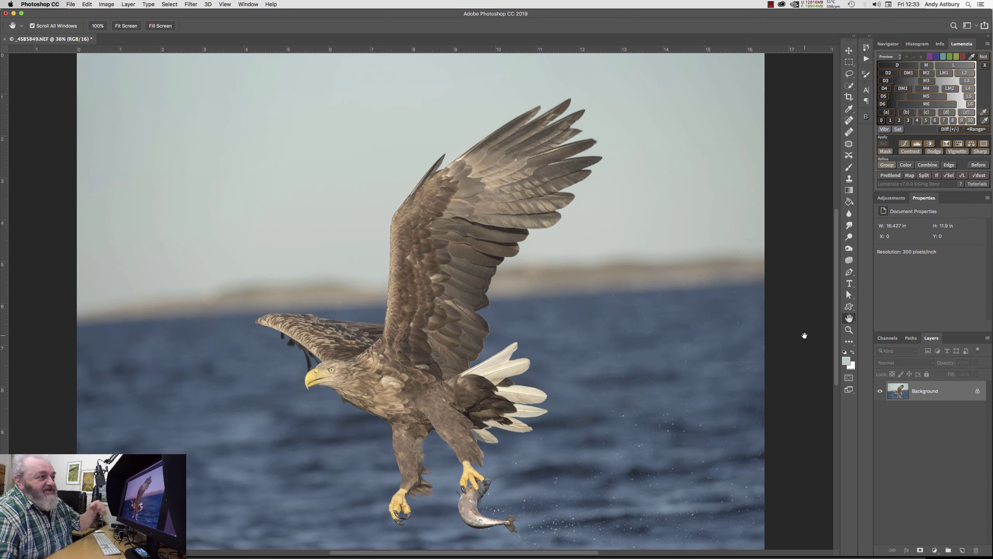
{"action": "left_click", "coordinate": [728, 377], "text": "alt"}
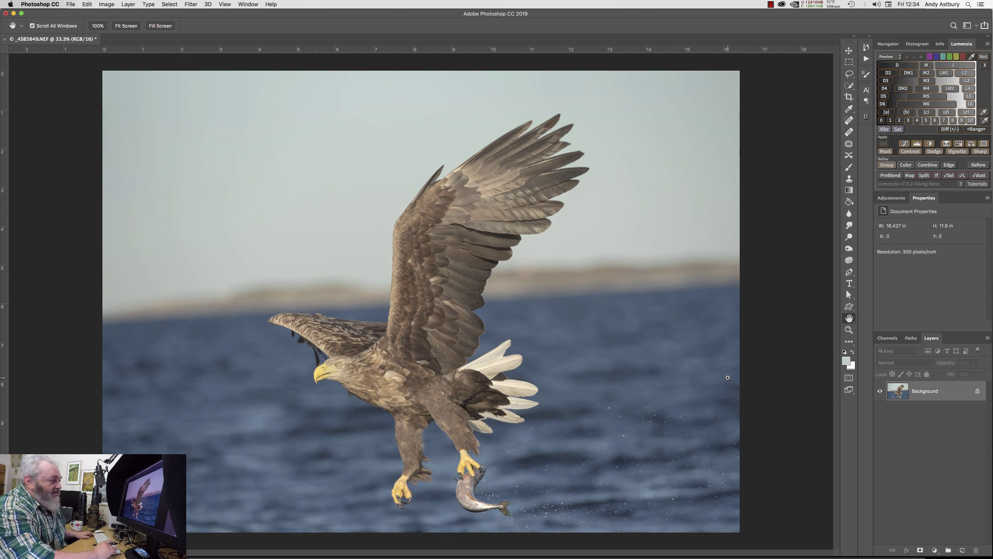
{"action": "left_click", "coordinate": [728, 377], "text": "alt"}
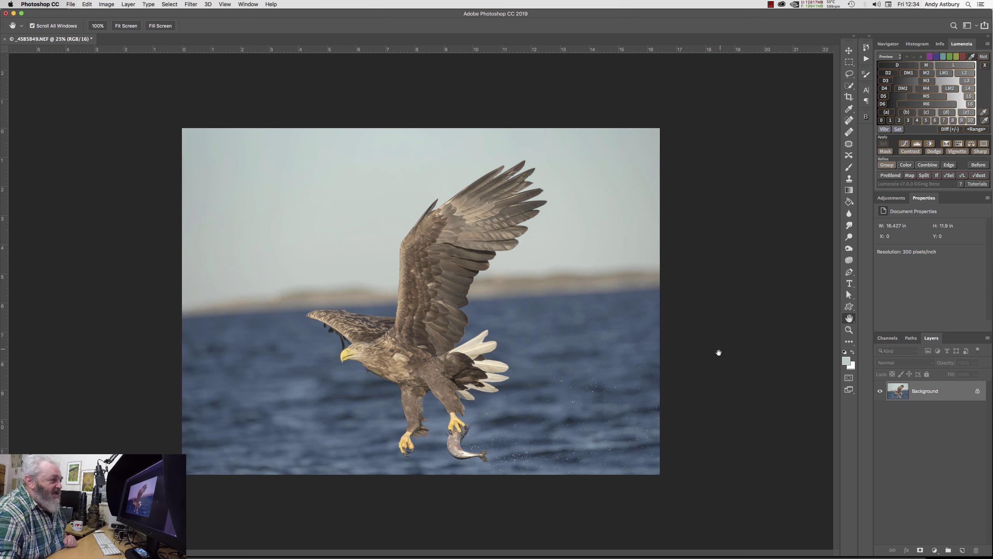
Sample the dark water blue, then extend the canvas to 12.9 inches tall, anchored at the top
{"action": "left_click", "coordinate": [849, 109]}
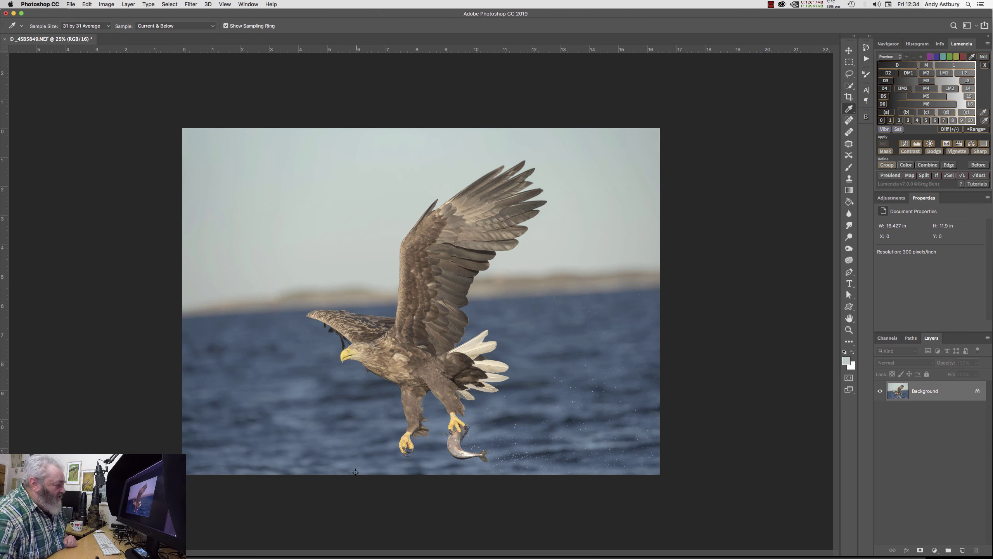
{"action": "left_click", "coordinate": [324, 462]}
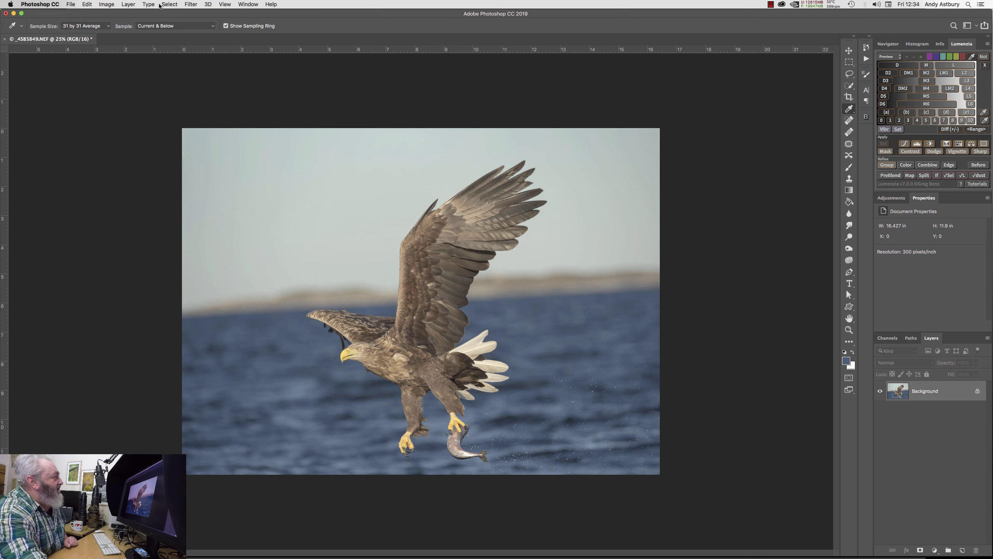
{"action": "left_click", "coordinate": [88, 6]}
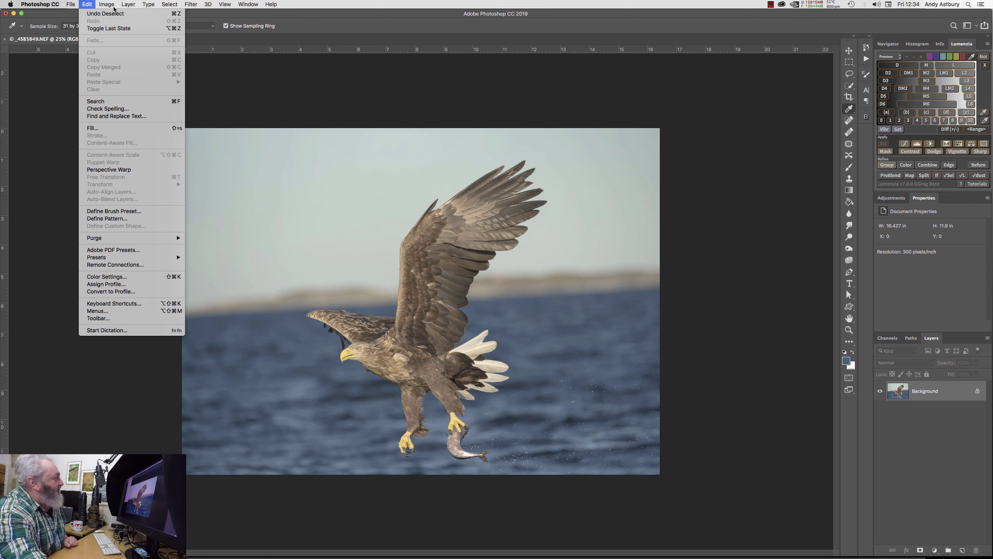
{"action": "mouse_move", "coordinate": [109, 7]}
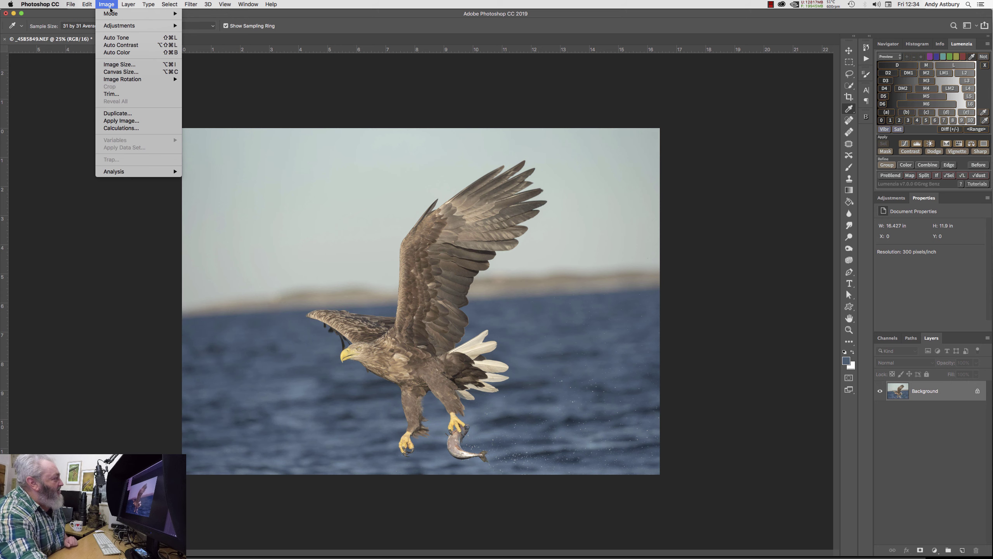
{"action": "left_click", "coordinate": [110, 73]}
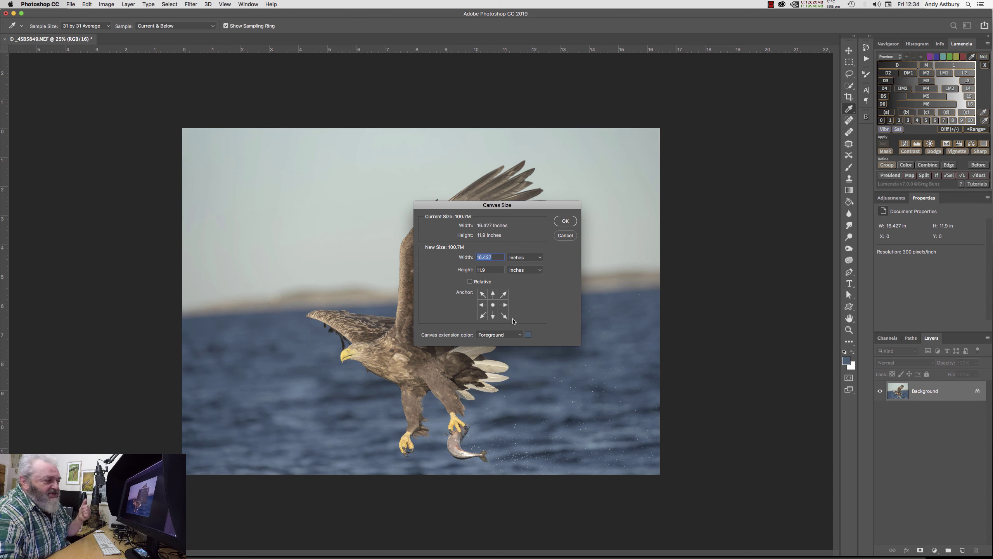
{"action": "left_click", "coordinate": [492, 295]}
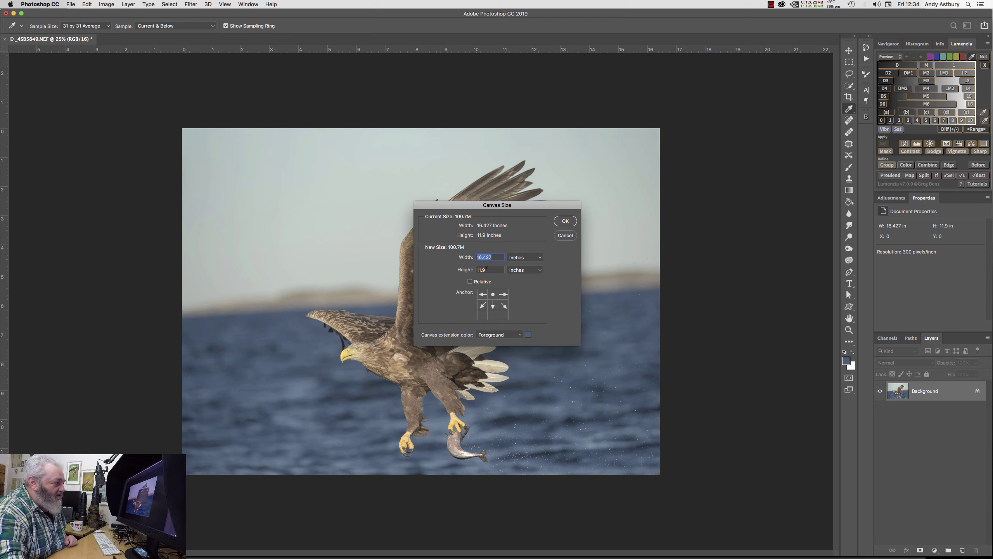
{"action": "key", "text": "Tab"}
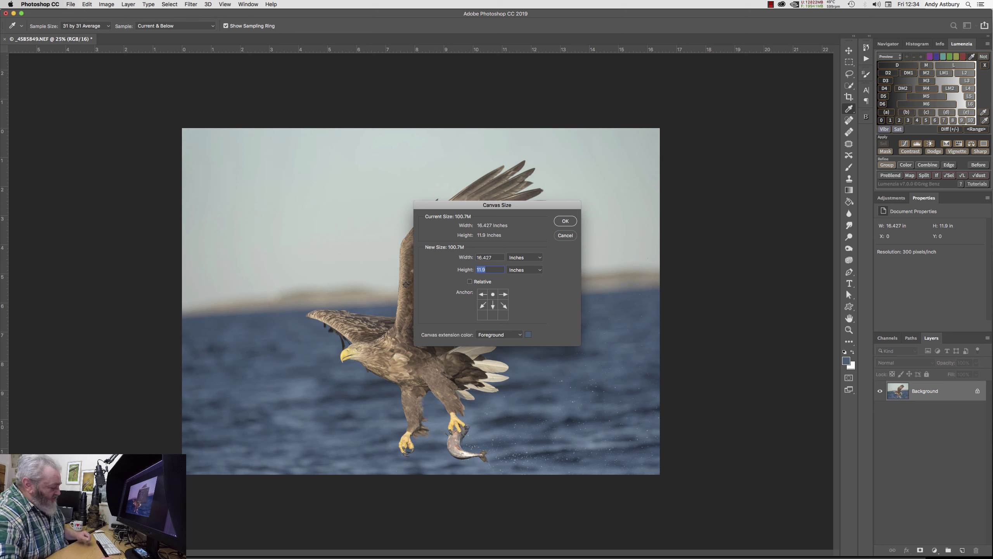
{"action": "type", "text": "12"}
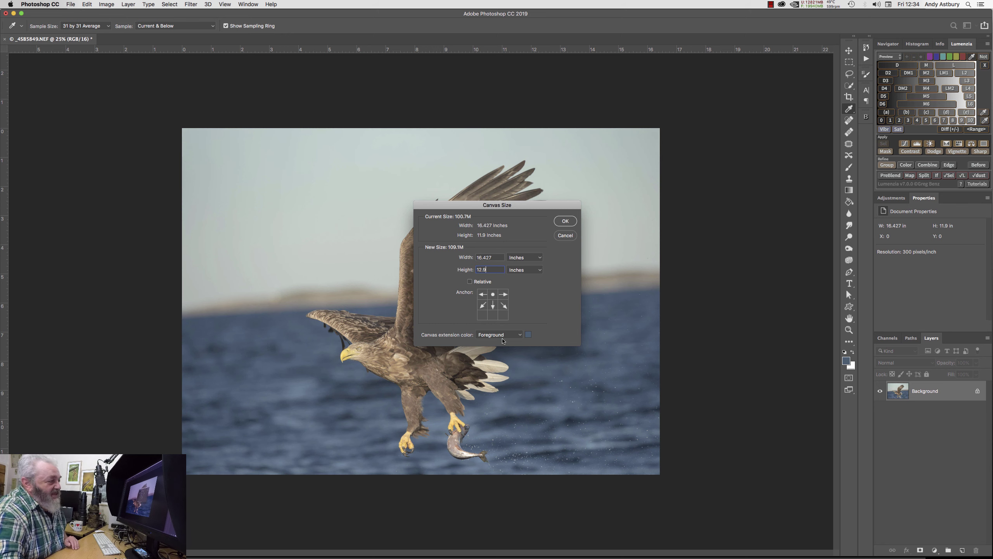
{"action": "key", "text": "Return"}
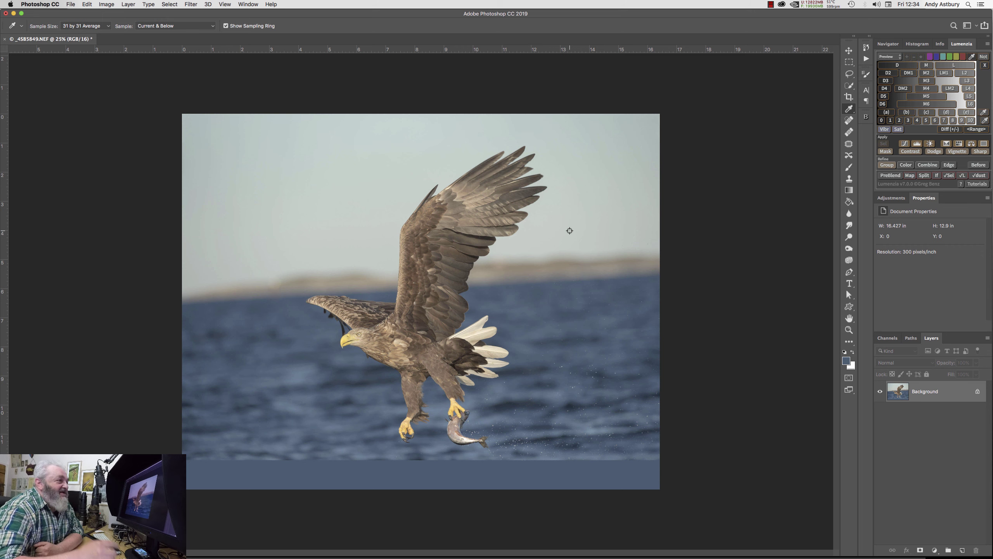
{"action": "left_click", "coordinate": [849, 97]}
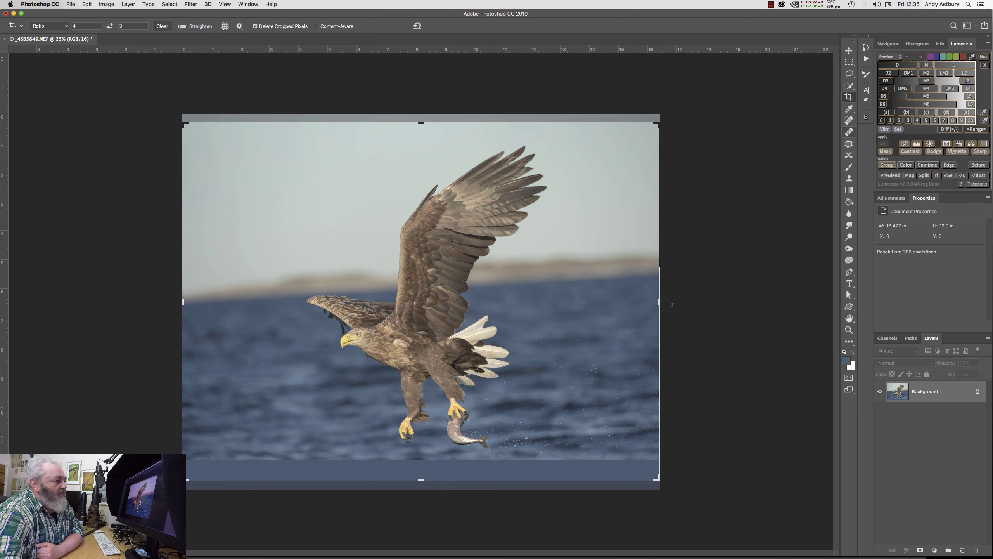
Rotate the crop about 1.9° clockwise, lower its top edge, and commit at 15.553 × 11.667 in
{"action": "left_click_drag", "start_coordinate": [672, 303], "coordinate": [662, 315]}
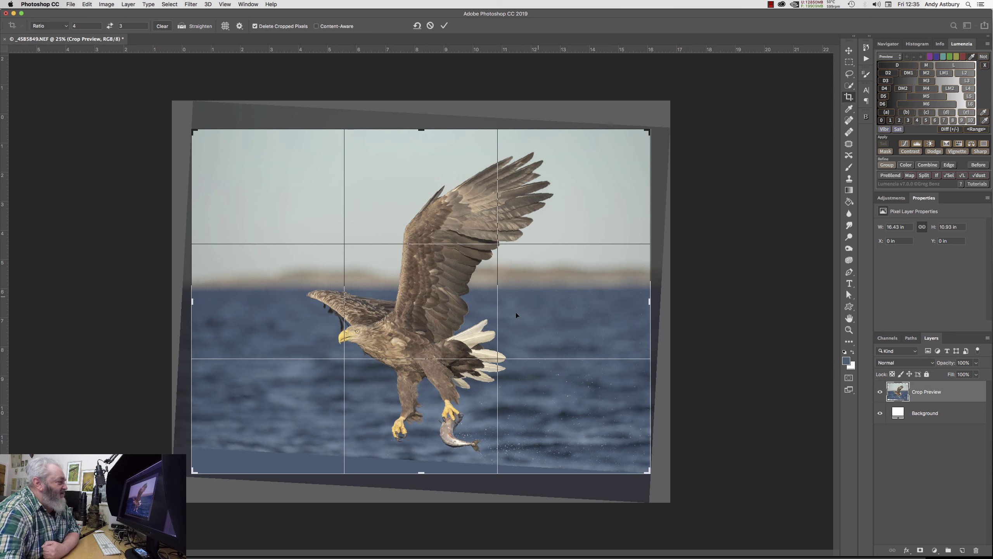
{"action": "left_click_drag", "start_coordinate": [392, 335], "coordinate": [414, 332]}
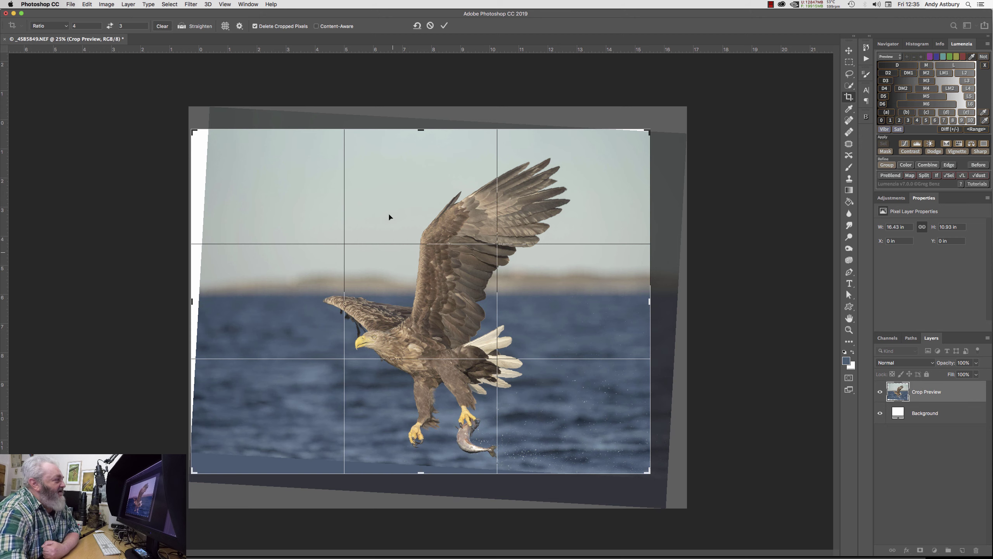
{"action": "left_click_drag", "start_coordinate": [420, 131], "coordinate": [413, 135]}
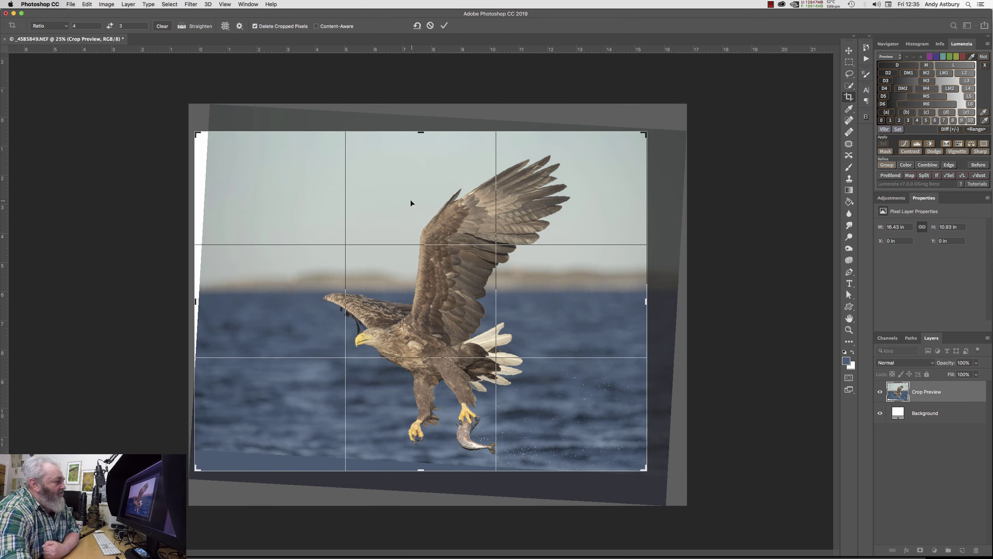
{"action": "left_click", "coordinate": [444, 26]}
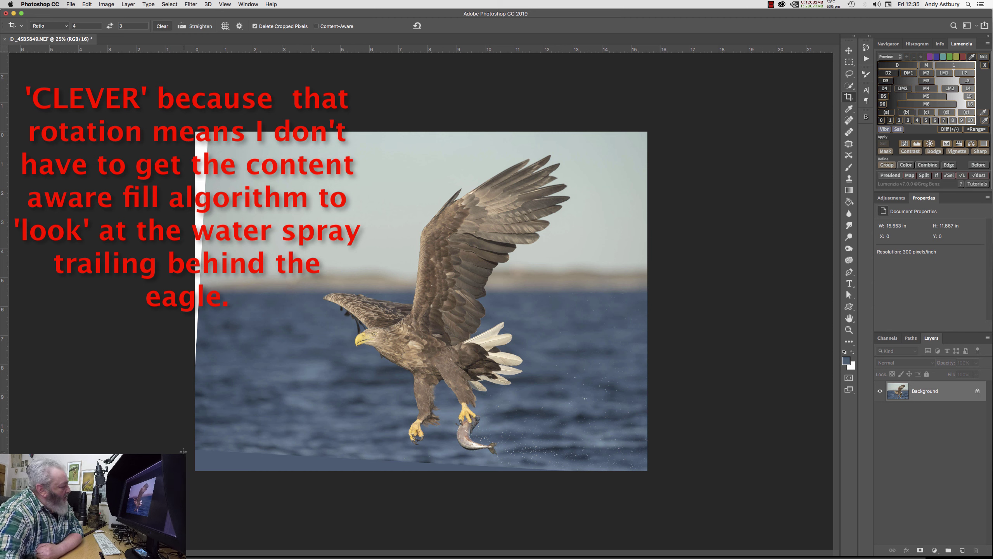
{"action": "mouse_move", "coordinate": [188, 444]}
{"action": "left_mouse_down"}
{"action": "mouse_move", "coordinate": [218, 444]}
{"action": "mouse_move", "coordinate": [200, 443]}
{"action": "left_mouse_up"}
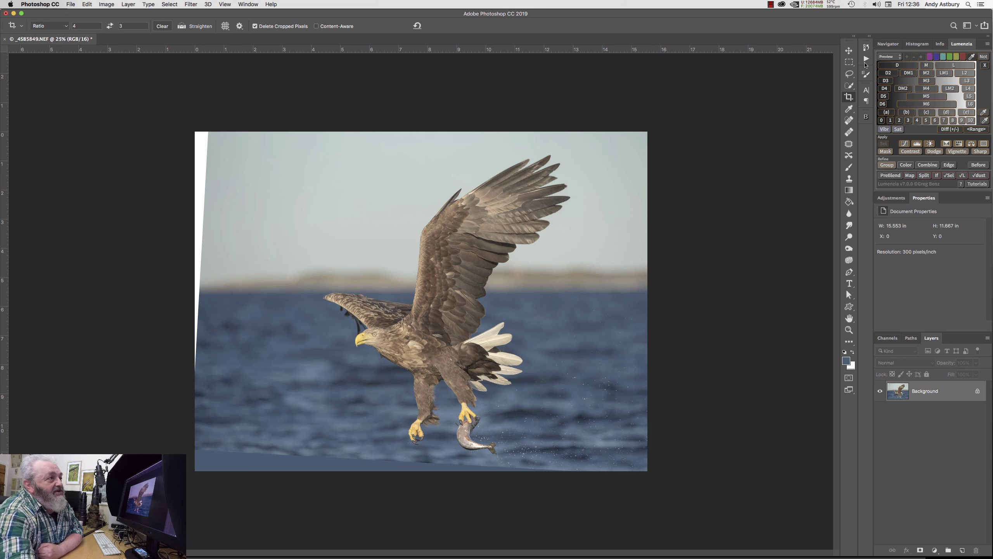
Lasso the blue bottom strip, Content-Aware Fill it with water texture, and deselect
{"action": "left_click", "coordinate": [849, 73]}
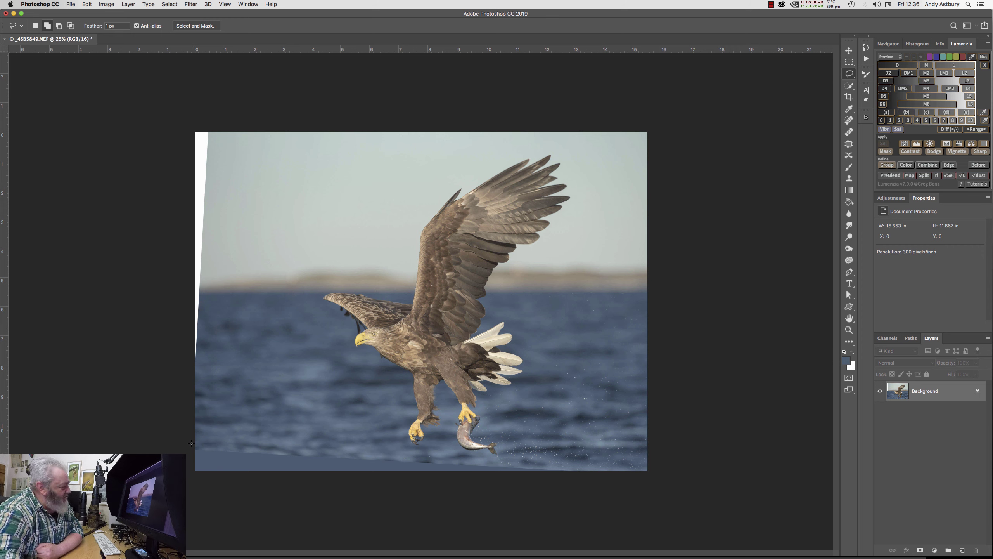
{"action": "left_click_drag", "start_coordinate": [195, 444], "coordinate": [374, 454]}
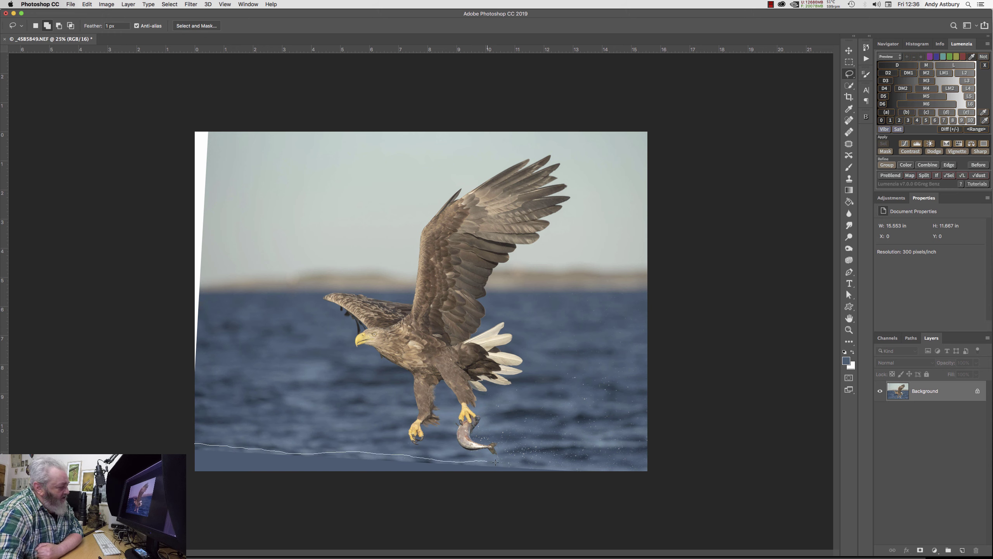
{"action": "mouse_move", "coordinate": [519, 465]}
{"action": "left_mouse_down"}
{"action": "mouse_move", "coordinate": [585, 474]}
{"action": "mouse_move", "coordinate": [576, 489]}
{"action": "mouse_move", "coordinate": [497, 497]}
{"action": "mouse_move", "coordinate": [238, 505]}
{"action": "mouse_move", "coordinate": [135, 441]}
{"action": "left_mouse_up"}
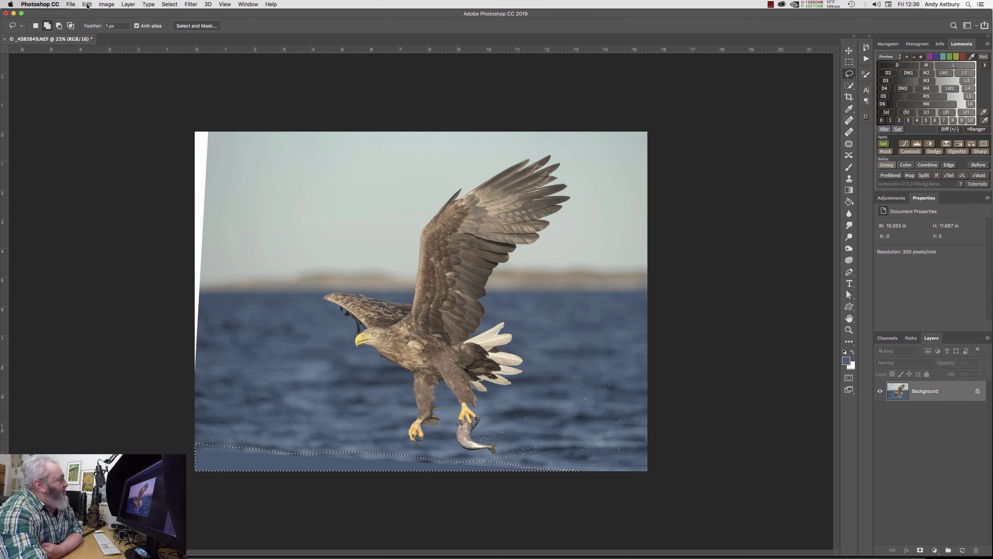
{"action": "left_click", "coordinate": [87, 4]}
{"action": "left_click", "coordinate": [94, 142]}
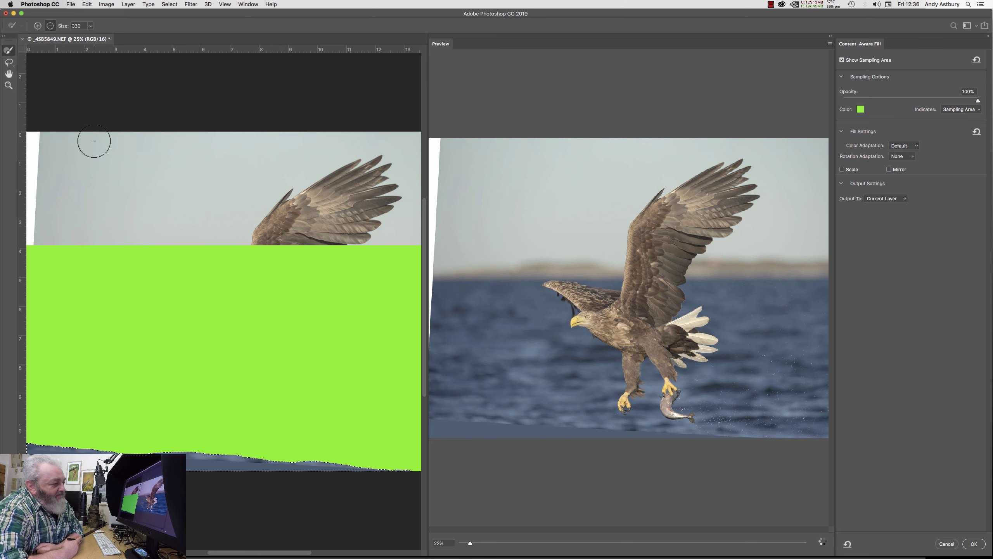
{"action": "key", "text": "super+equal"}
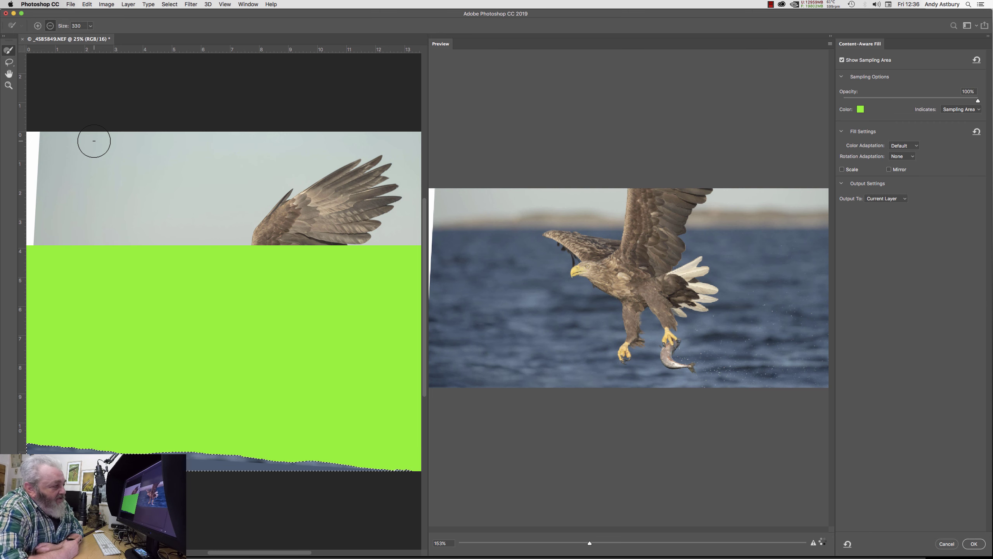
{"action": "key", "text": "super+0"}
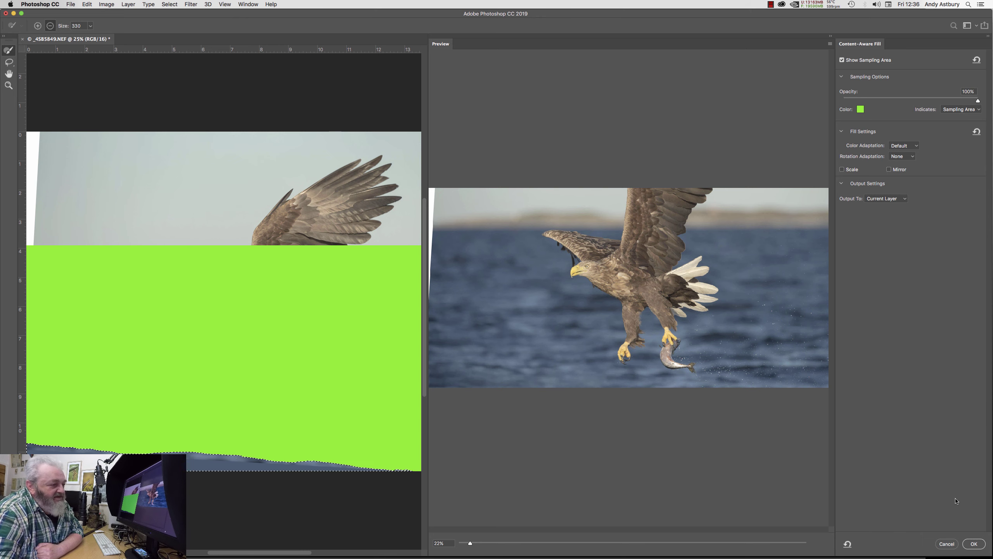
{"action": "left_click", "coordinate": [973, 544]}
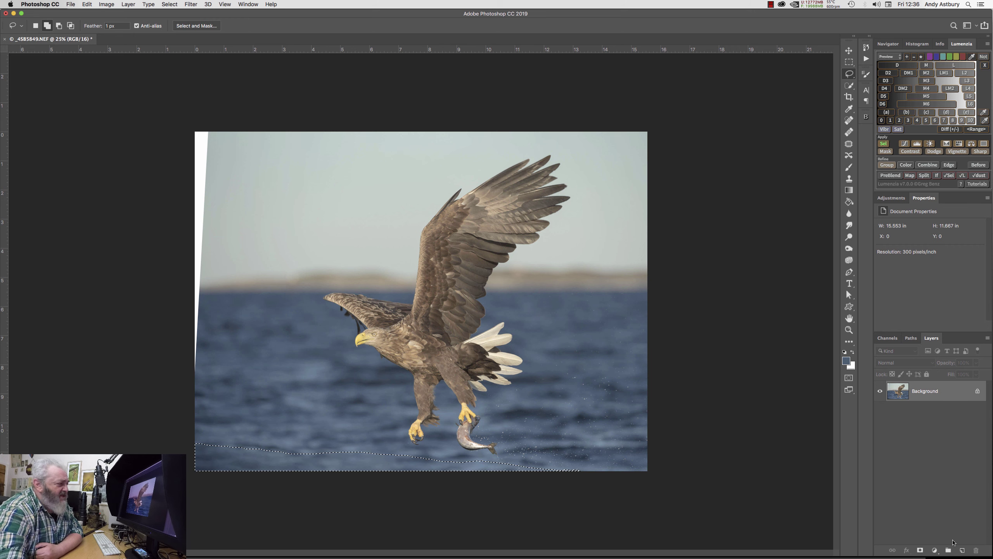
{"action": "left_click", "coordinate": [166, 4]}
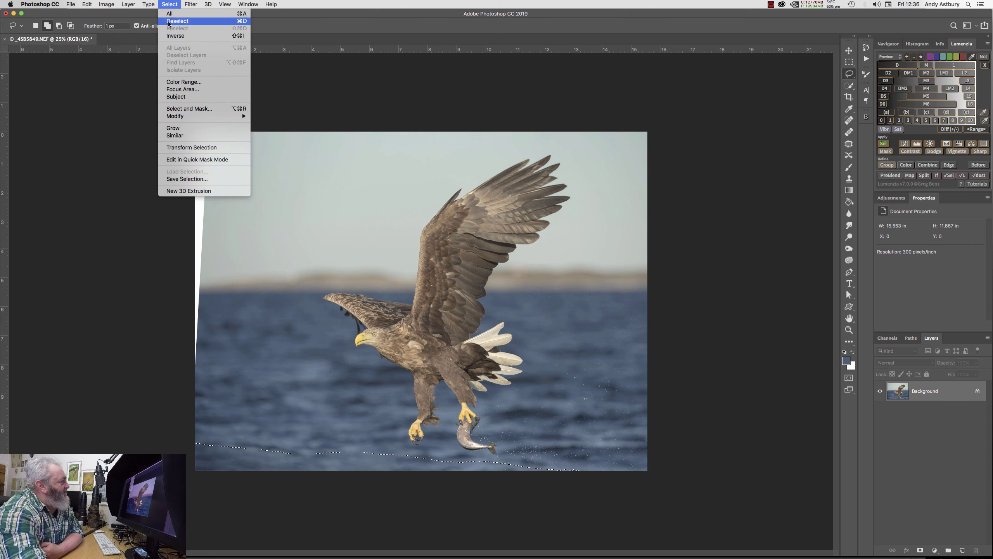
{"action": "left_click", "coordinate": [169, 21]}
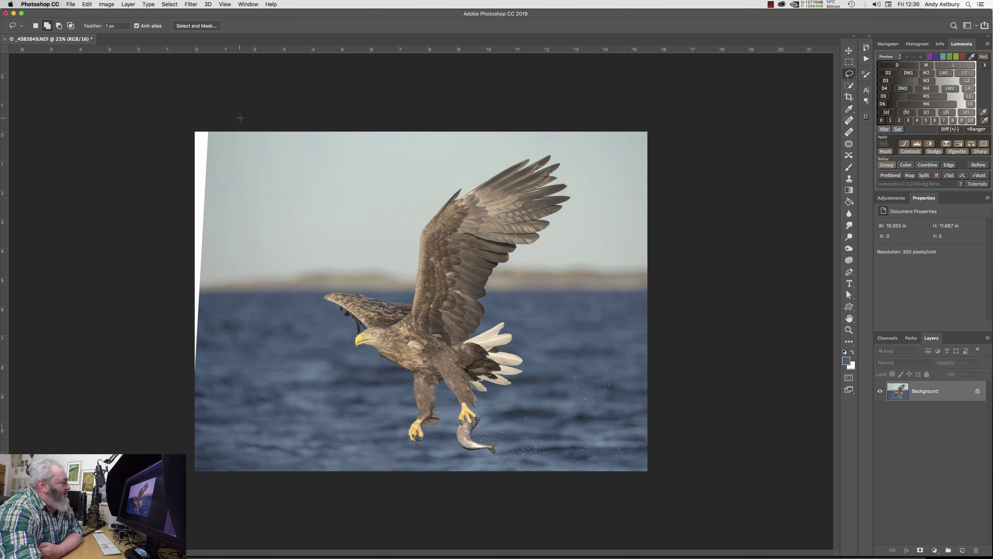
Lasso the white left-edge wedge, Content-Aware Fill it with sky and water, then deselect
{"action": "mouse_move", "coordinate": [241, 132]}
{"action": "left_mouse_down"}
{"action": "mouse_move", "coordinate": [243, 434]}
{"action": "mouse_move", "coordinate": [225, 479]}
{"action": "mouse_move", "coordinate": [105, 386]}
{"action": "mouse_move", "coordinate": [142, 116]}
{"action": "mouse_move", "coordinate": [170, 103]}
{"action": "mouse_move", "coordinate": [237, 105]}
{"action": "left_mouse_up"}
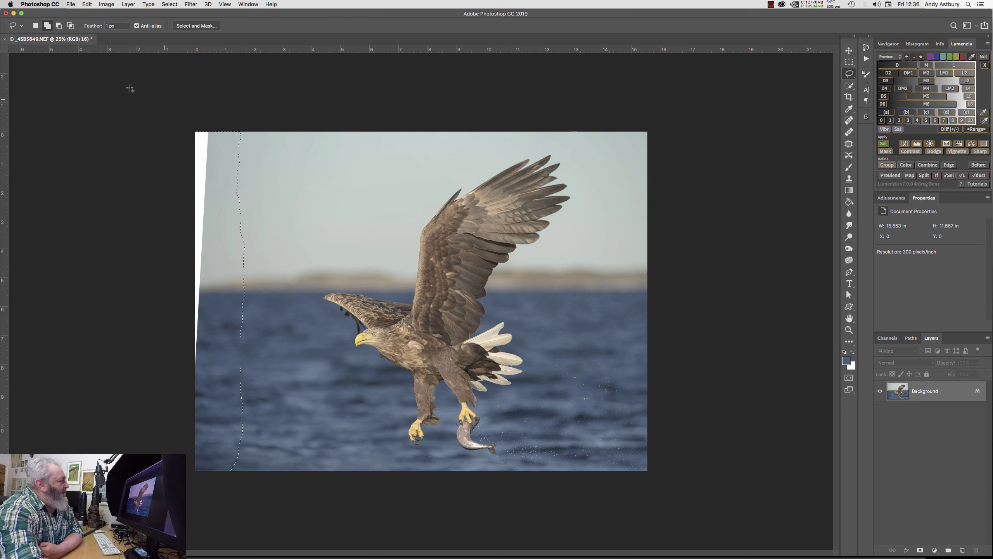
{"action": "left_click", "coordinate": [87, 4]}
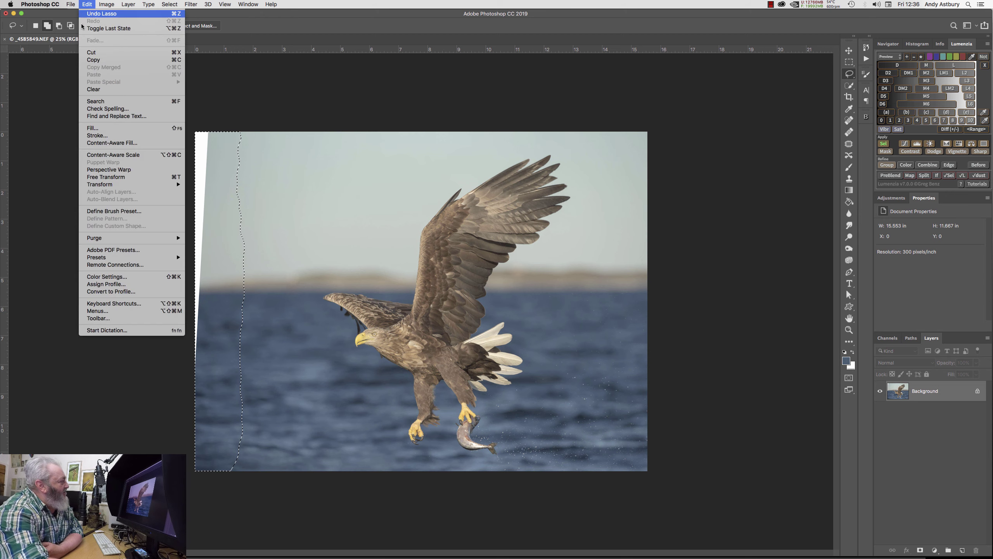
{"action": "left_click", "coordinate": [98, 144]}
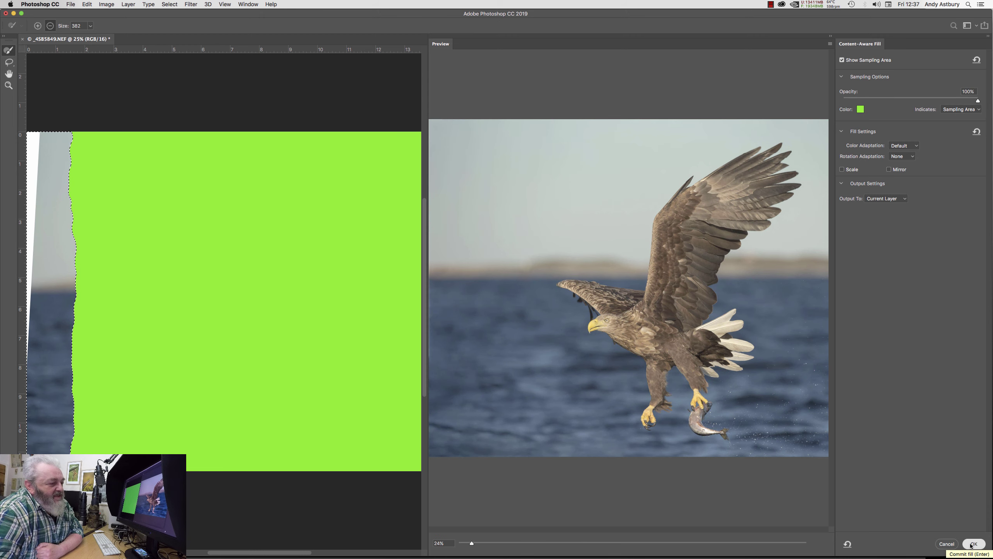
{"action": "left_click", "coordinate": [973, 543]}
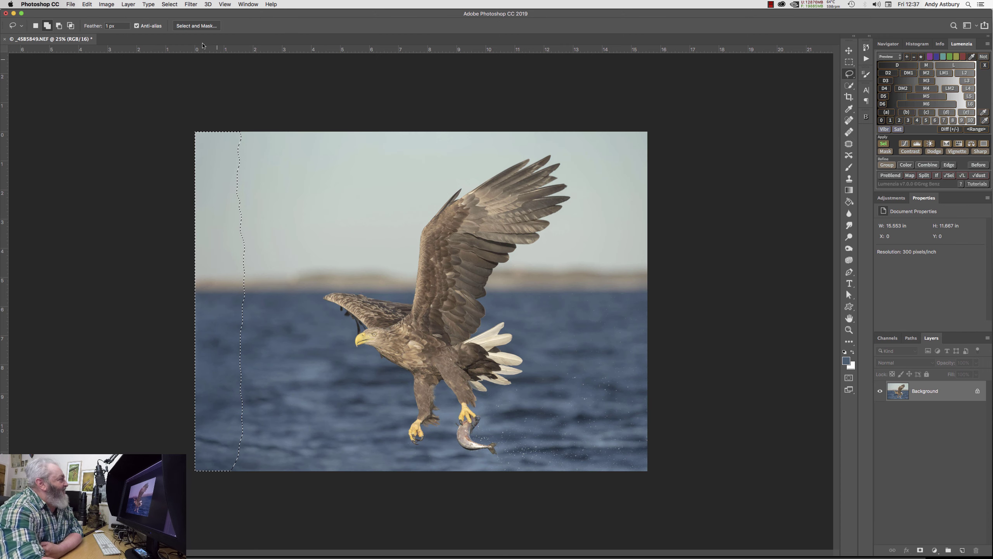
{"action": "left_click", "coordinate": [169, 4]}
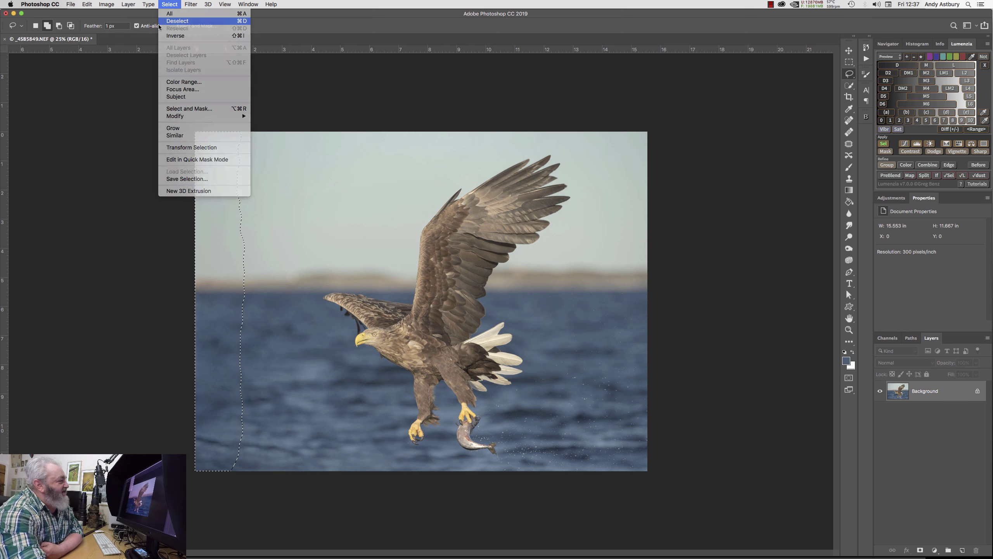
{"action": "left_click", "coordinate": [172, 21]}
Tighten the crop to 4:3 (14.99 × 11.24 in) by lowering the top and shifting the eagle right
{"action": "left_click", "coordinate": [849, 97]}
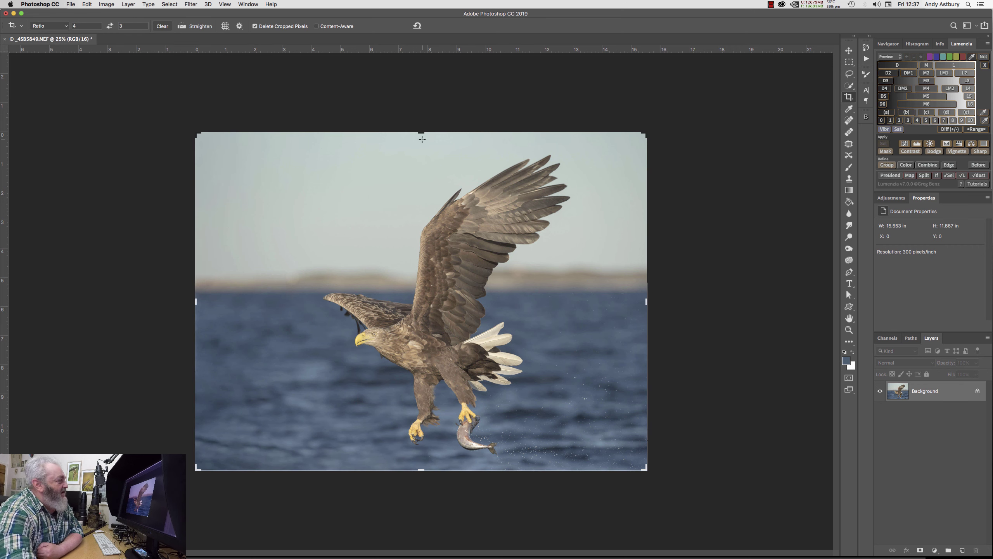
{"action": "left_click_drag", "start_coordinate": [420, 133], "coordinate": [421, 138]}
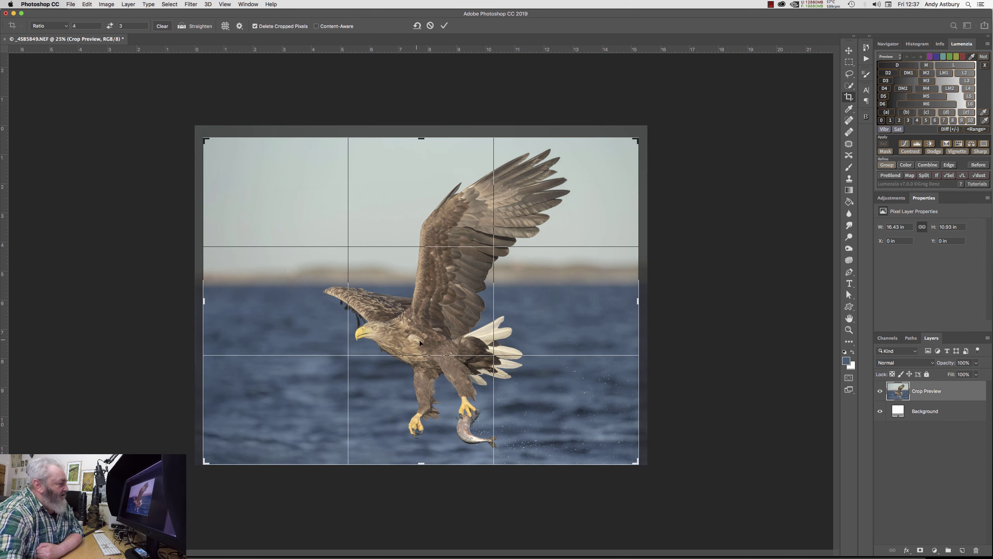
{"action": "left_click_drag", "start_coordinate": [425, 336], "coordinate": [430, 337]}
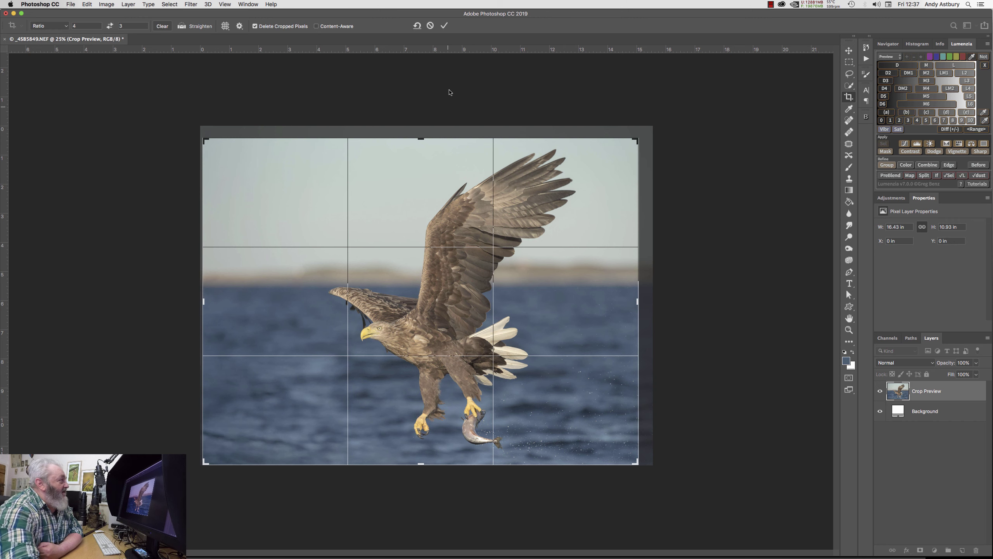
{"action": "left_click", "coordinate": [444, 26]}
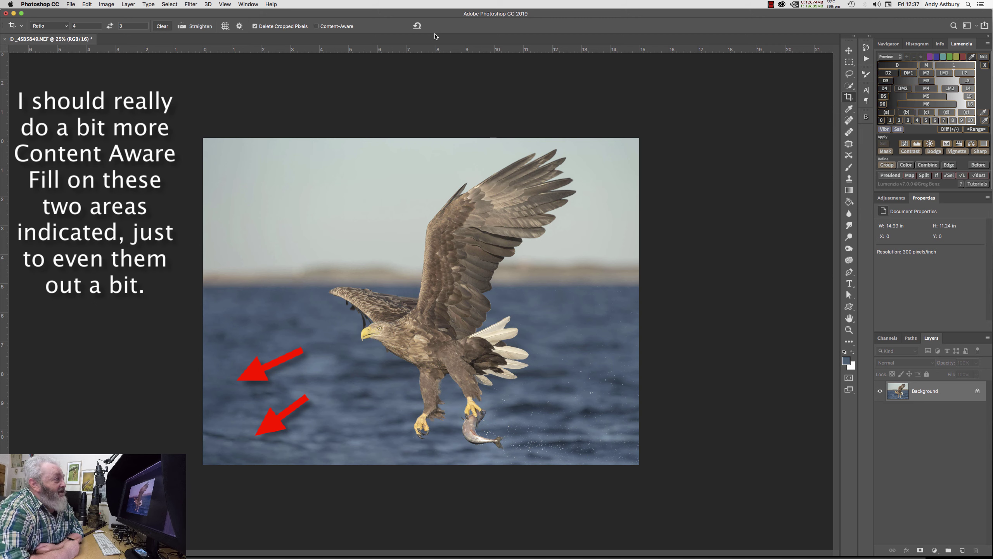
Save the image as _4SB5849-Edit.tif and return to Lightroom Classic
{"action": "left_click", "coordinate": [70, 4]}
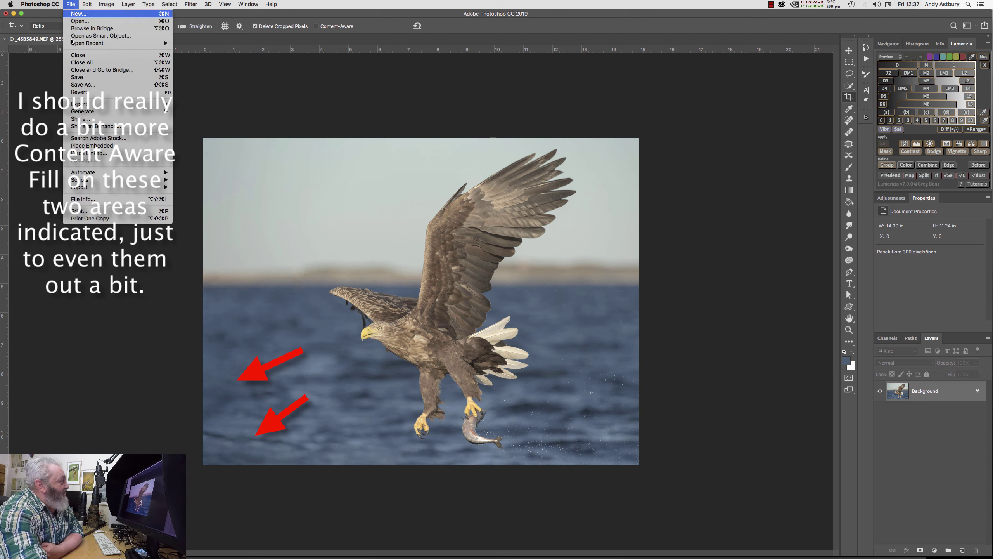
{"action": "left_click", "coordinate": [72, 77]}
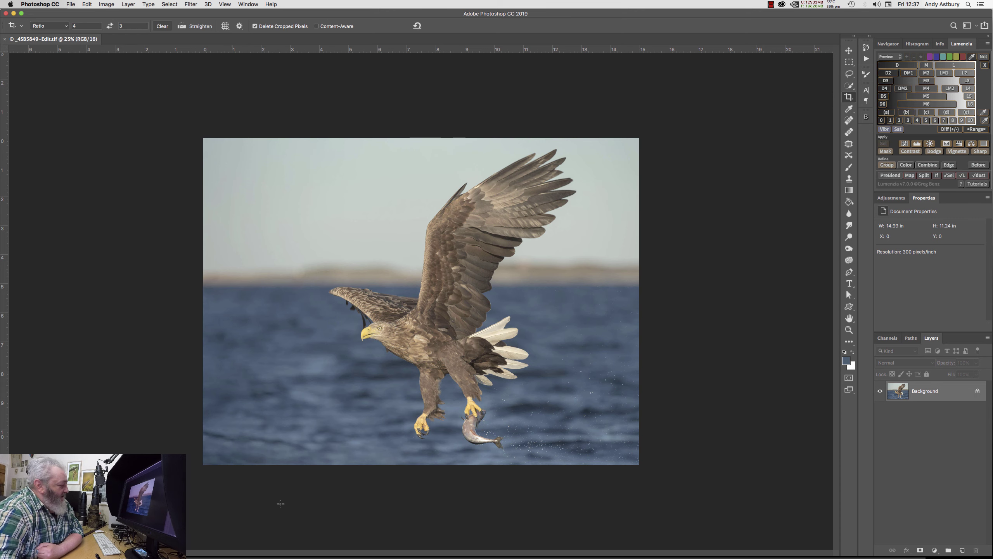
{"action": "left_click", "coordinate": [306, 546]}
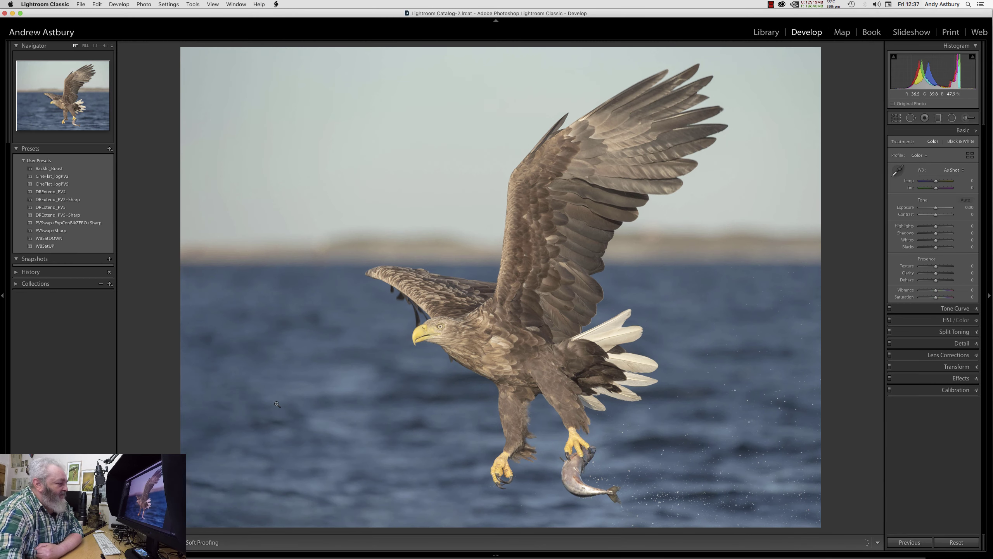
Select the -Edit.tif thumbnail with the original and show both in Library Compare view
{"action": "left_click", "coordinate": [496, 555]}
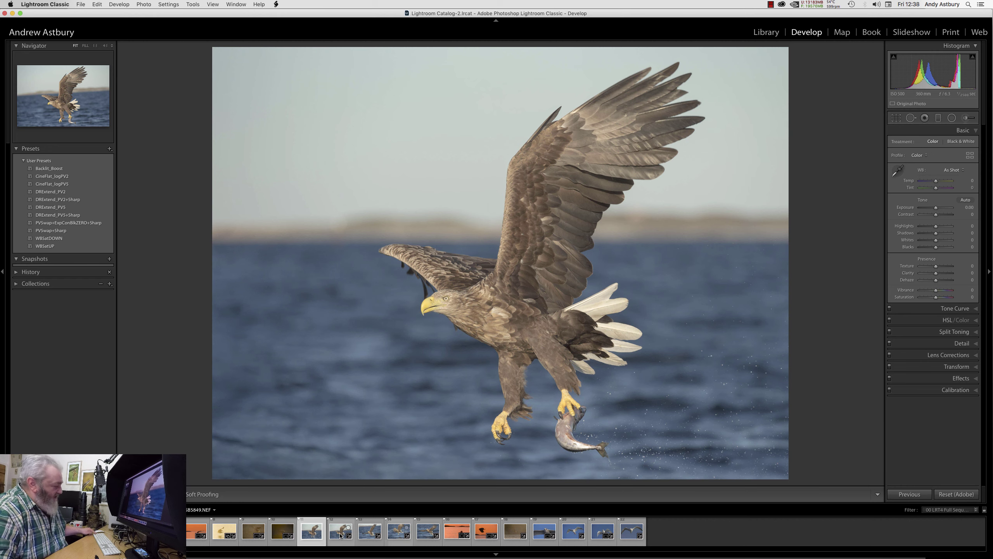
{"action": "left_click", "coordinate": [340, 535], "text": "super"}
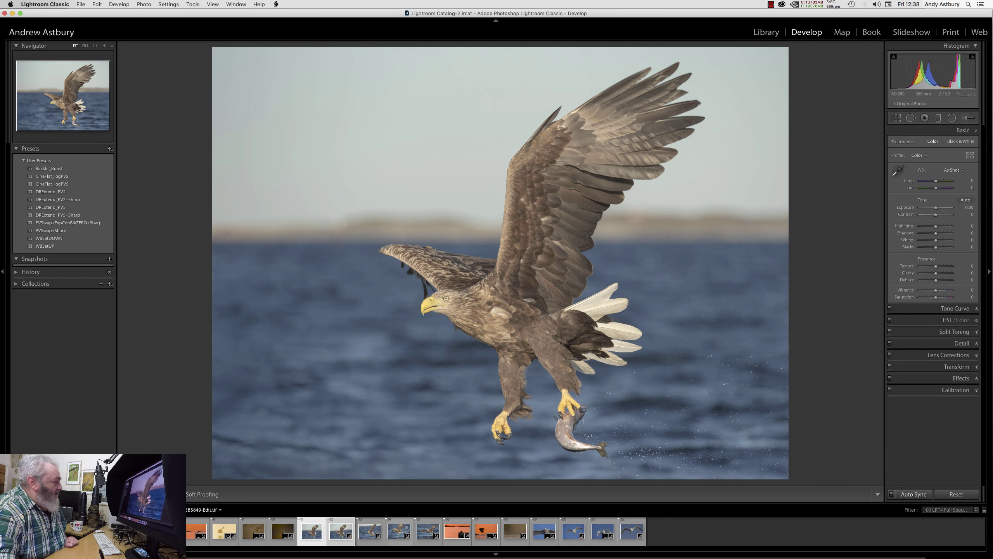
{"action": "key", "text": "y"}
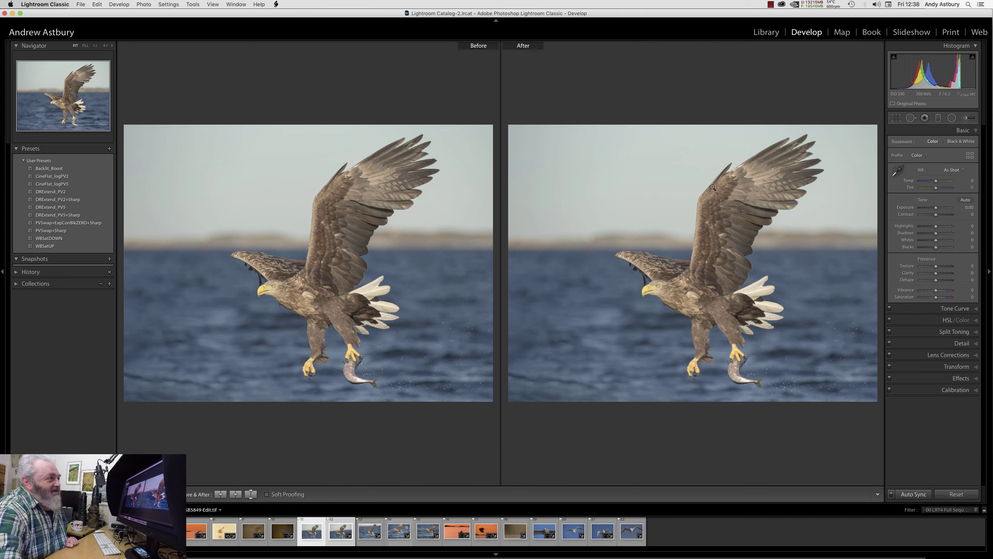
{"action": "left_click", "coordinate": [766, 32]}
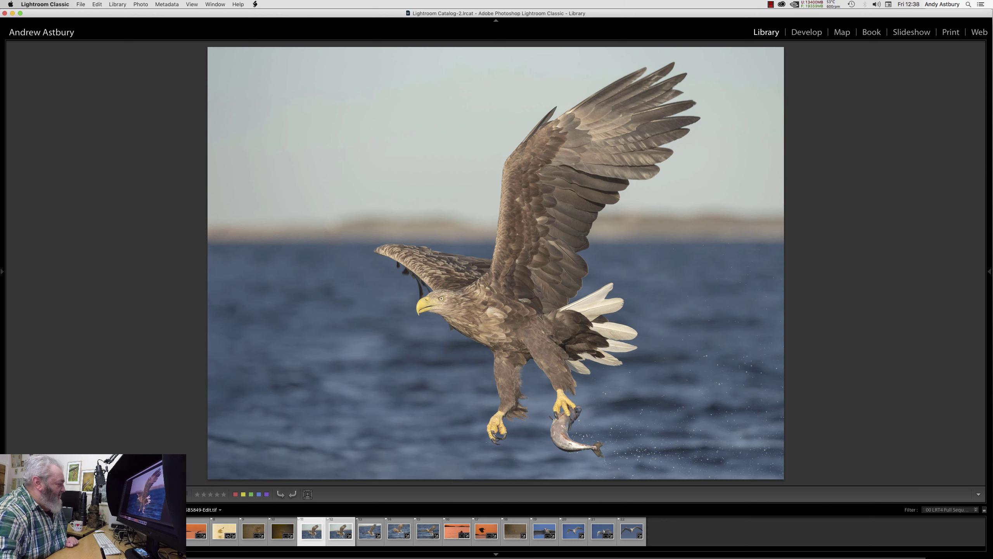
{"action": "key", "text": "c"}
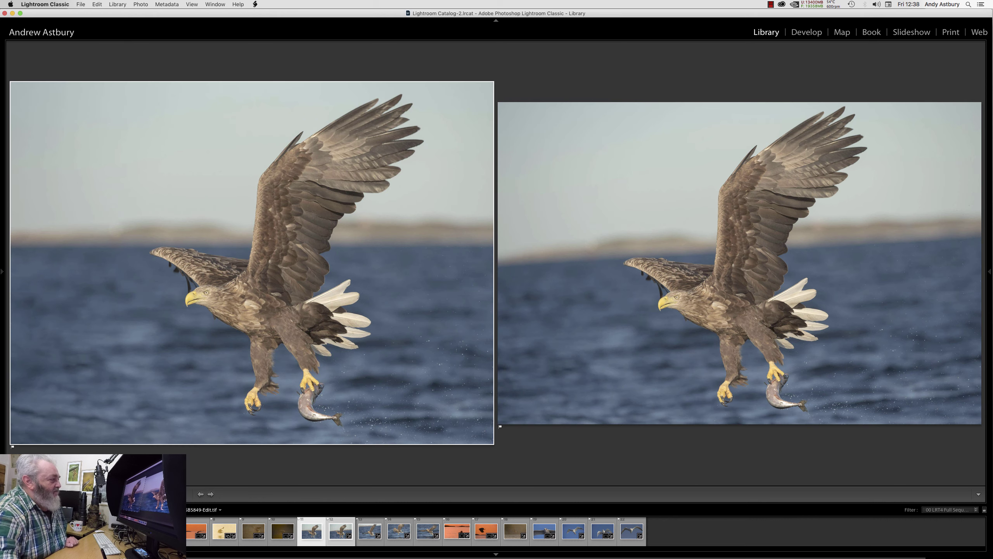